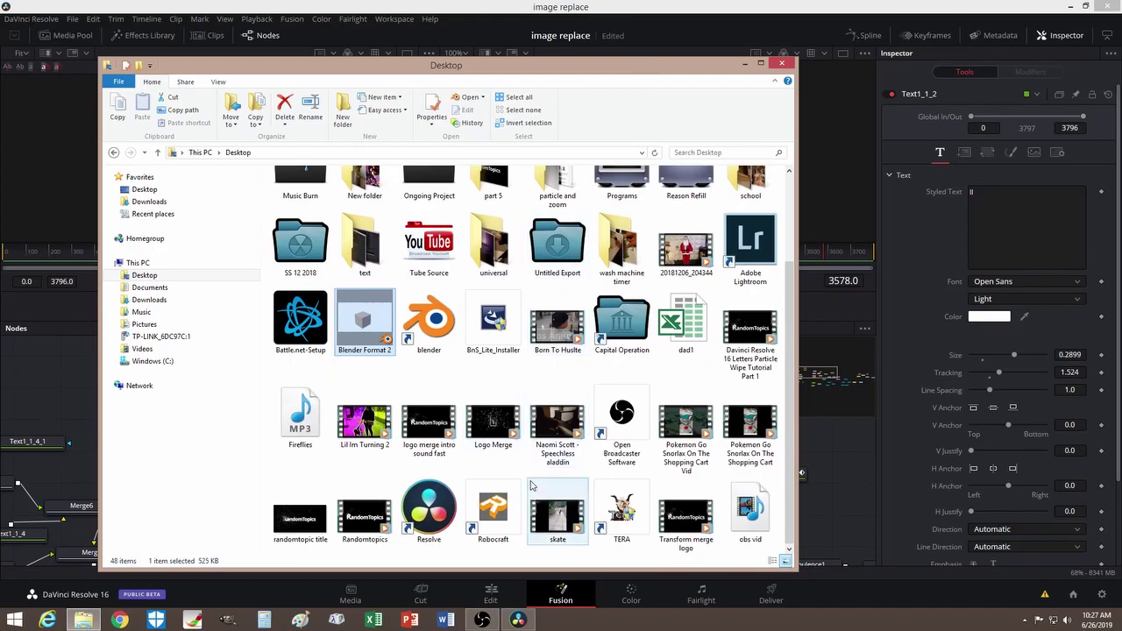
# Select the Logo Merge video in the Desktop folder.
pyautogui.click(497, 438)
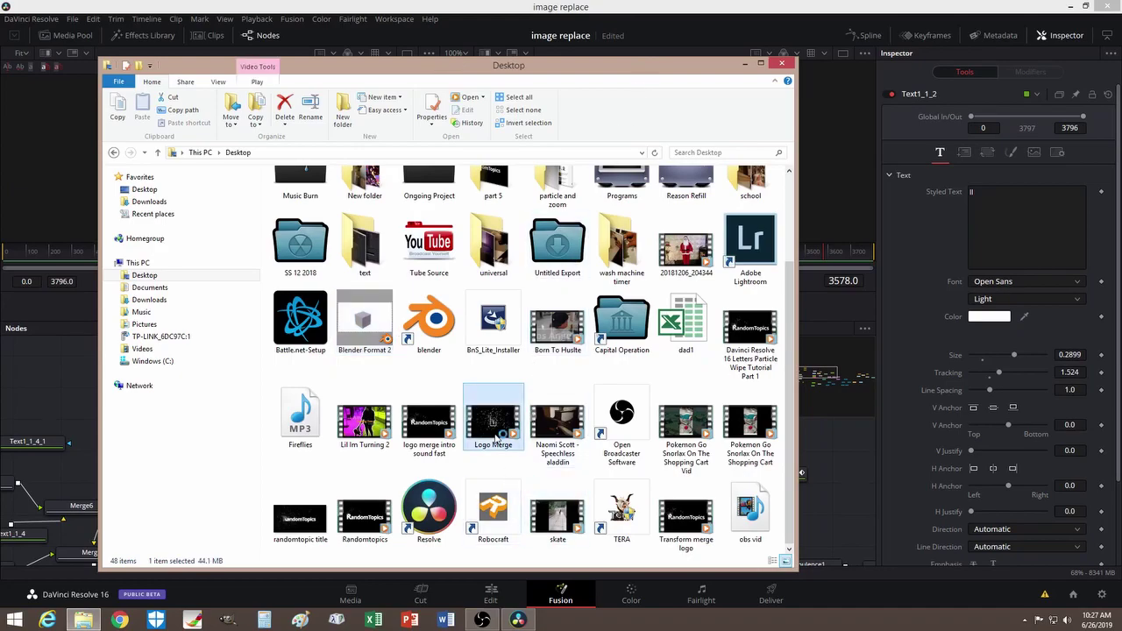
pyautogui.doubleClick(494, 430)
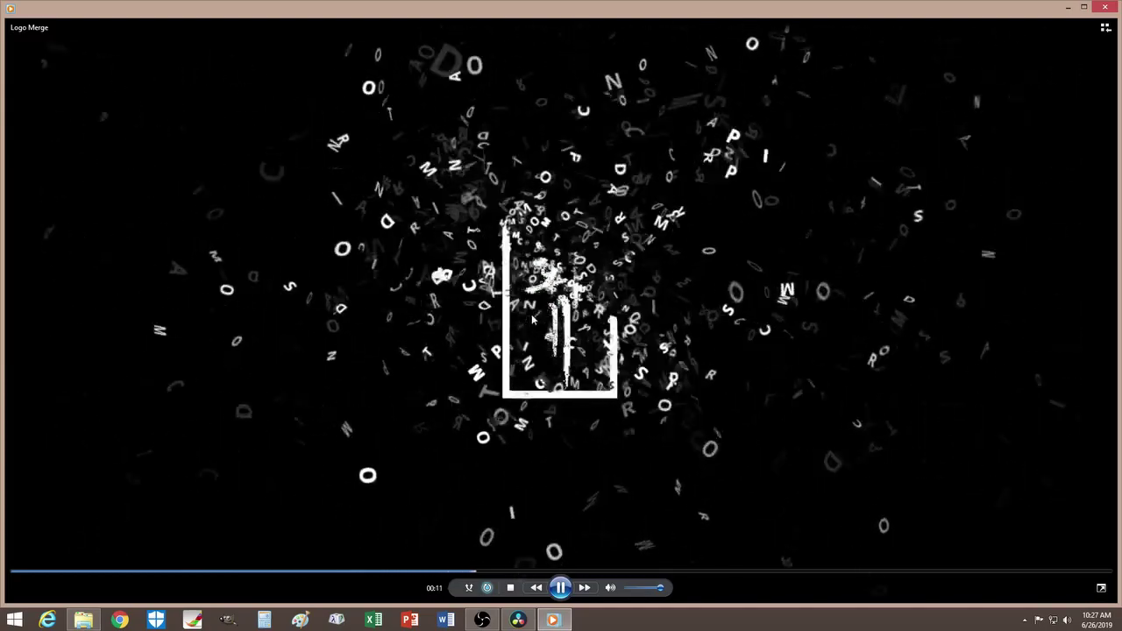
pyautogui.click(1107, 8)
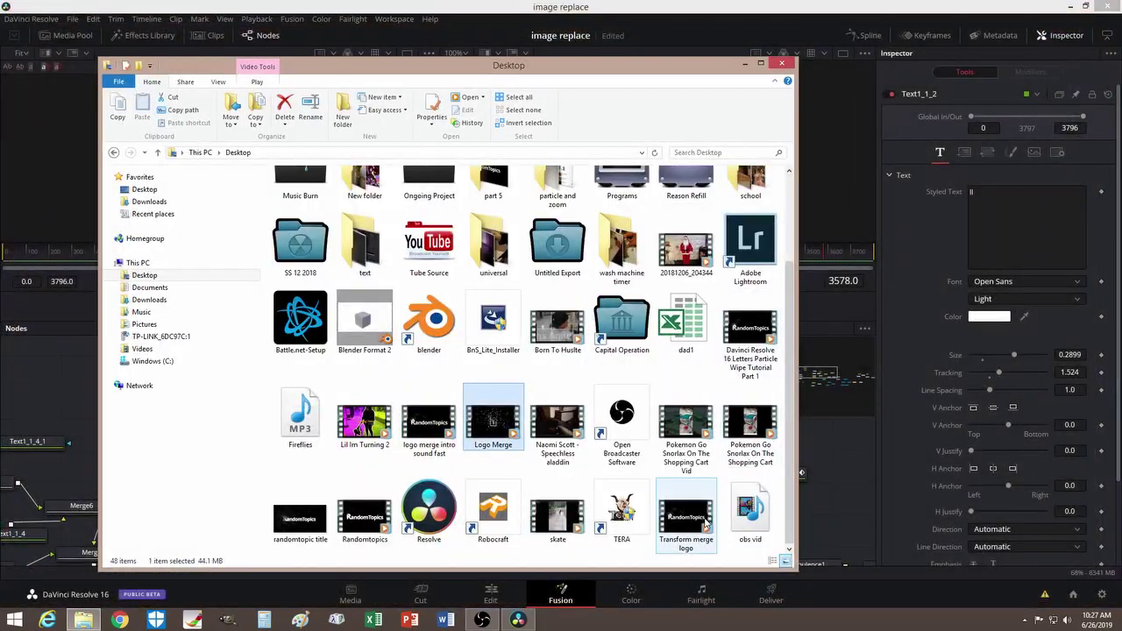
pyautogui.doubleClick(691, 521)
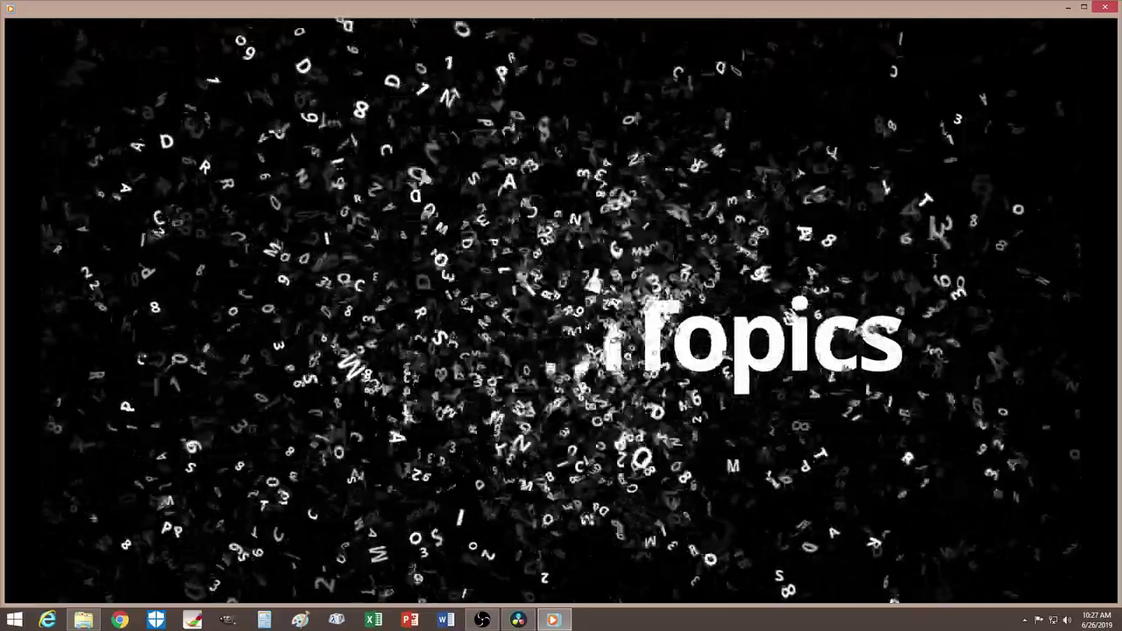
pyautogui.moveTo(153, 249)
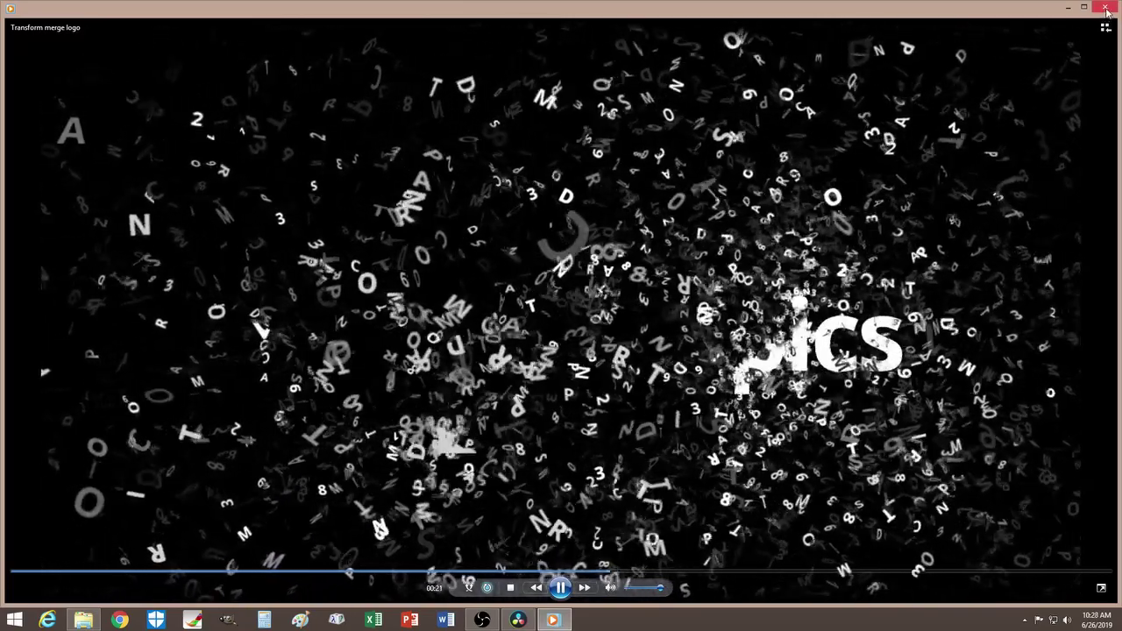
pyautogui.click(1106, 8)
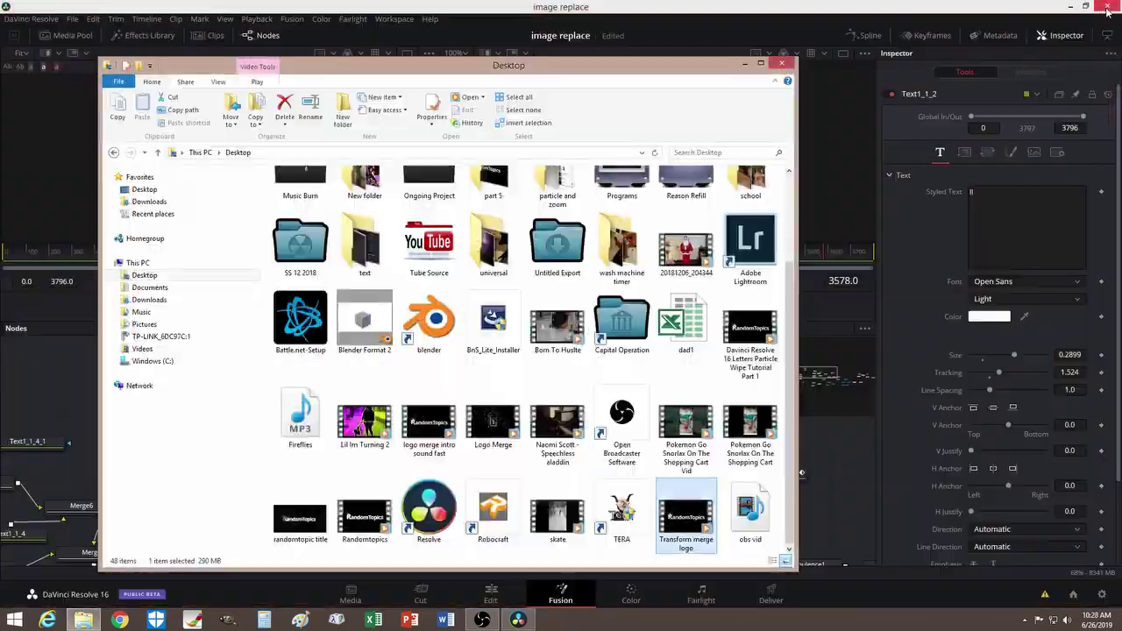
# Close Explorer and show the Korean calligraphy PNG in the first viewer.
pyautogui.click(782, 63)
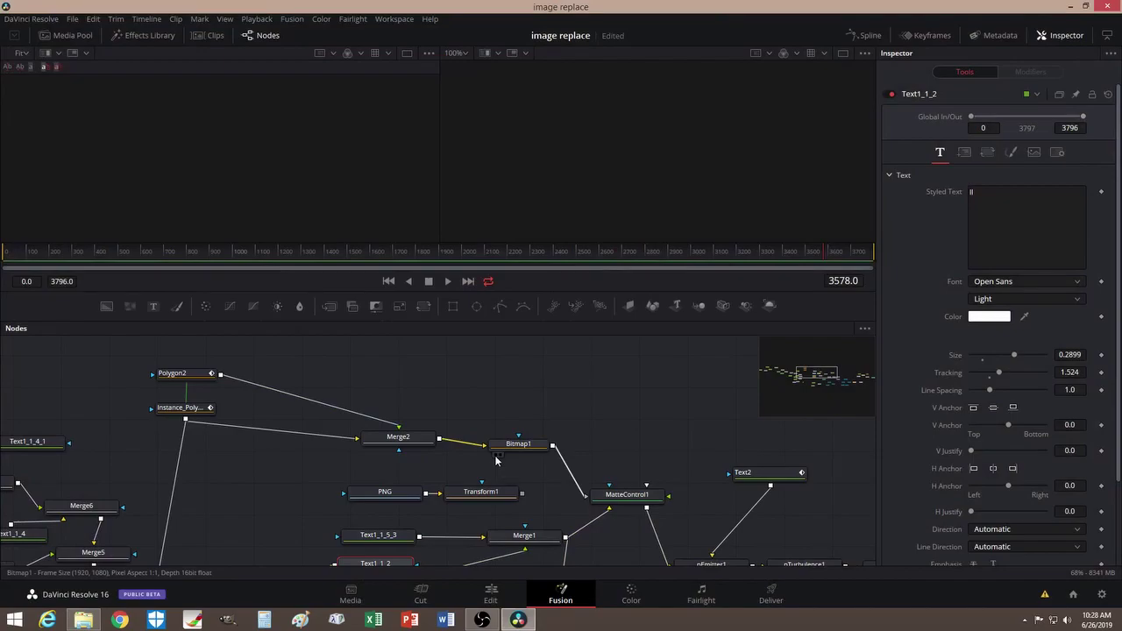
pyautogui.moveTo(295, 505); pyautogui.dragTo(310, 434)
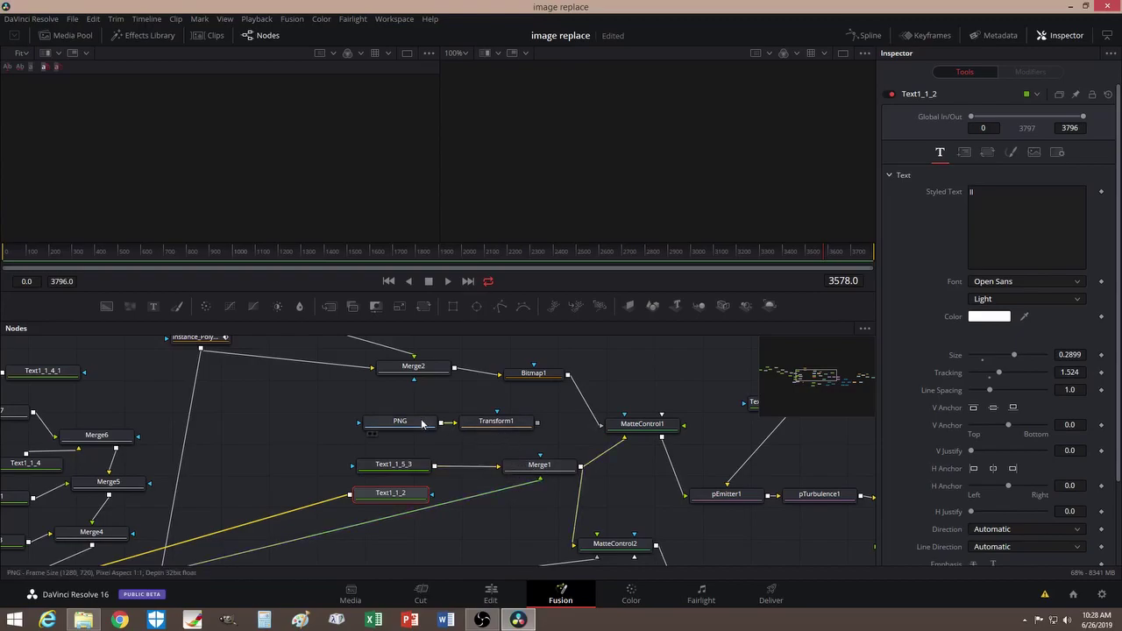
pyautogui.click(370, 434)
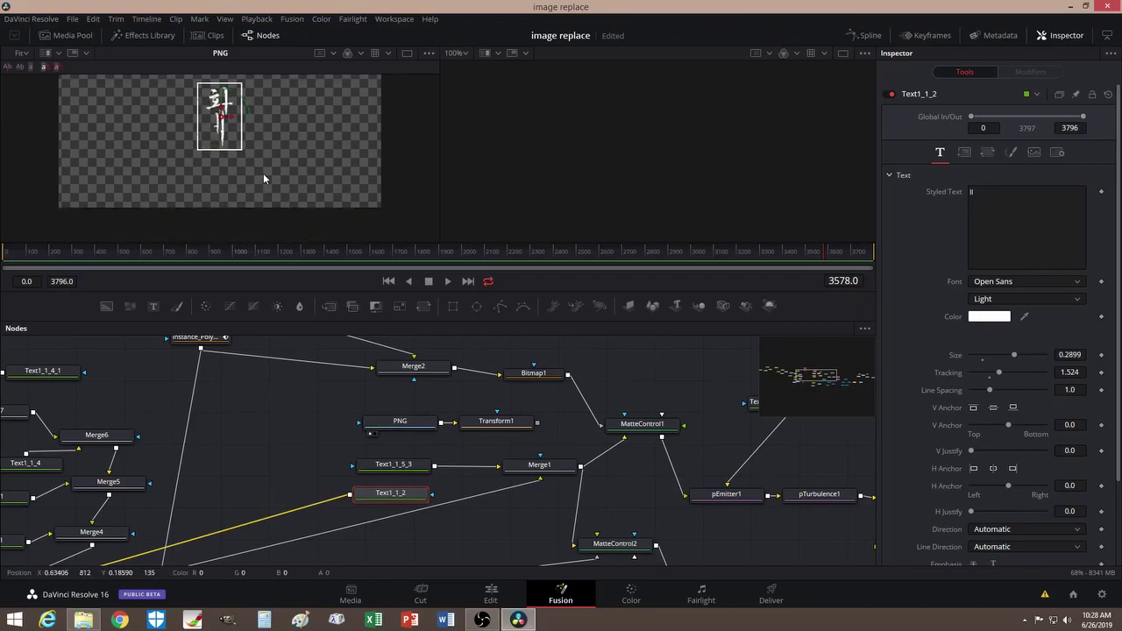
pyautogui.scroll(-5, 263, 173)
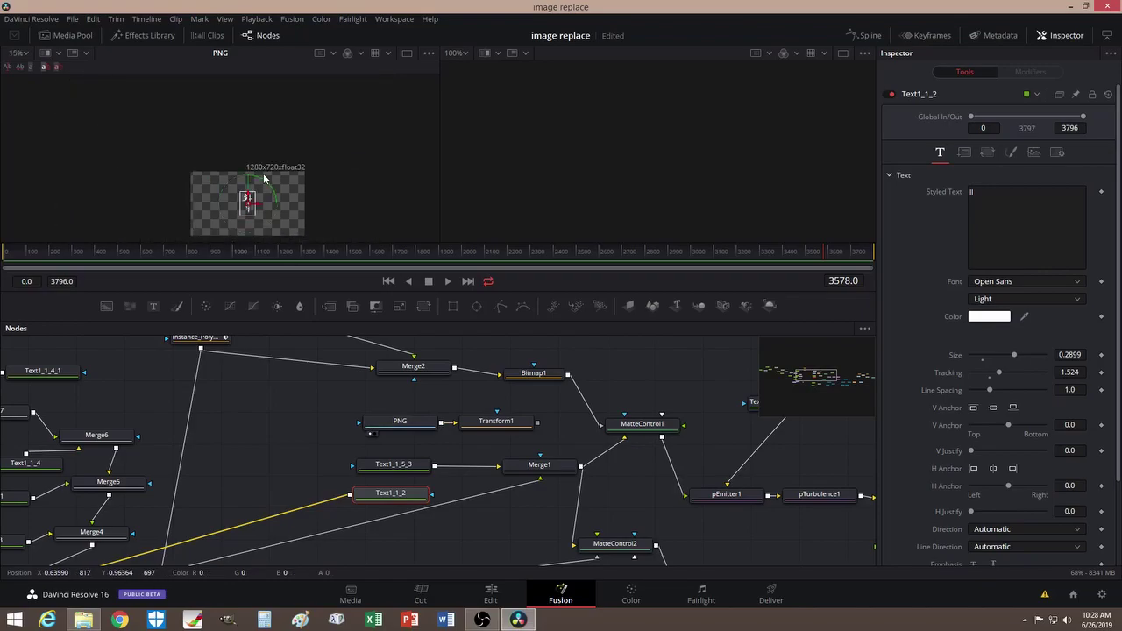
pyautogui.scroll(4, 267, 178)
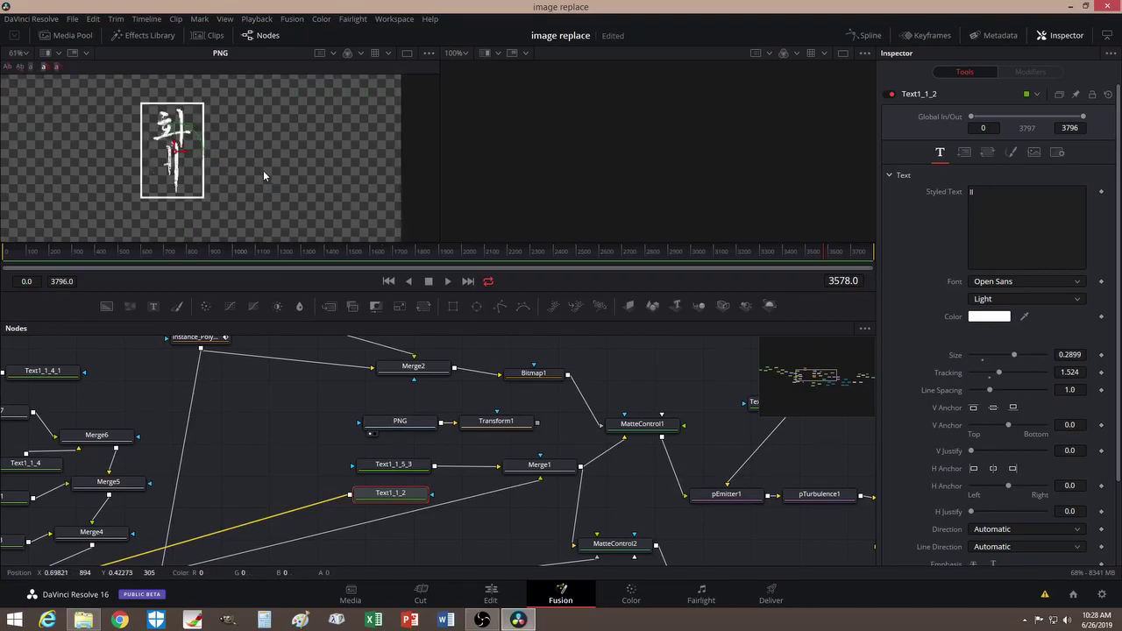
# Frame the calligraphy image in the viewer and select the PNG loader node.
pyautogui.moveTo(263, 170); pyautogui.dragTo(321, 188)
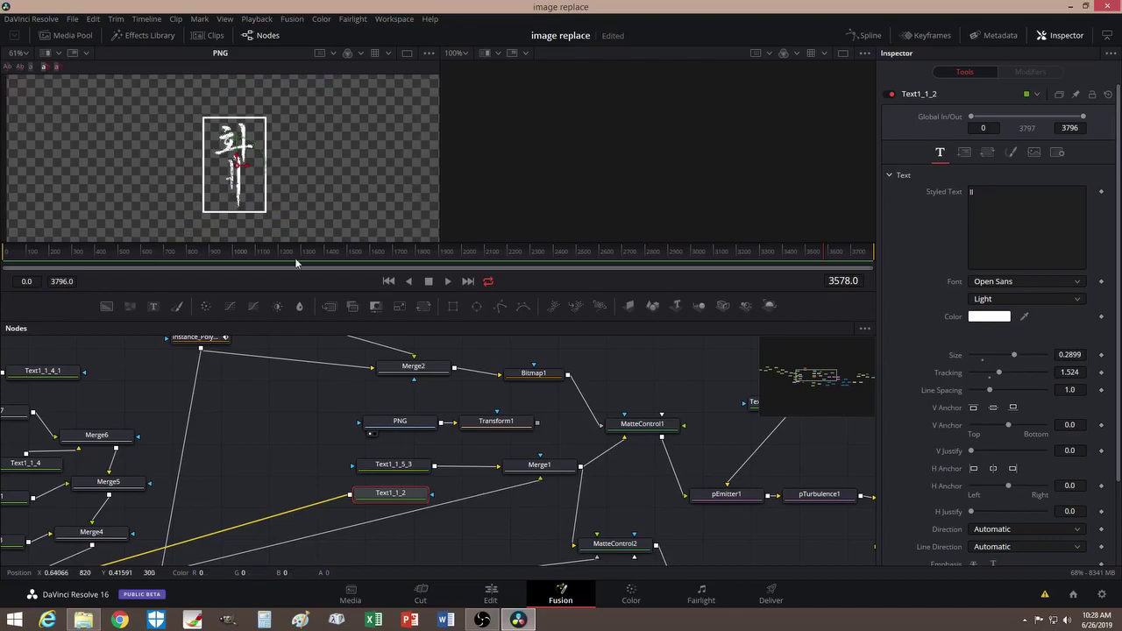
pyautogui.scroll(4, 236, 410)
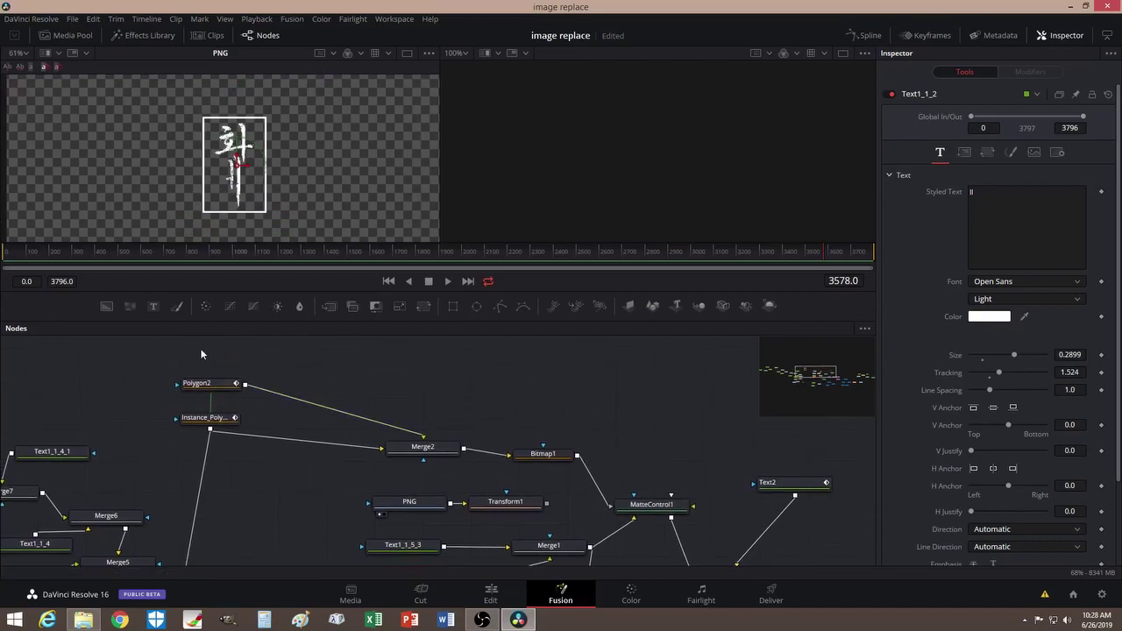
pyautogui.moveTo(200, 348); pyautogui.dragTo(188, 445)
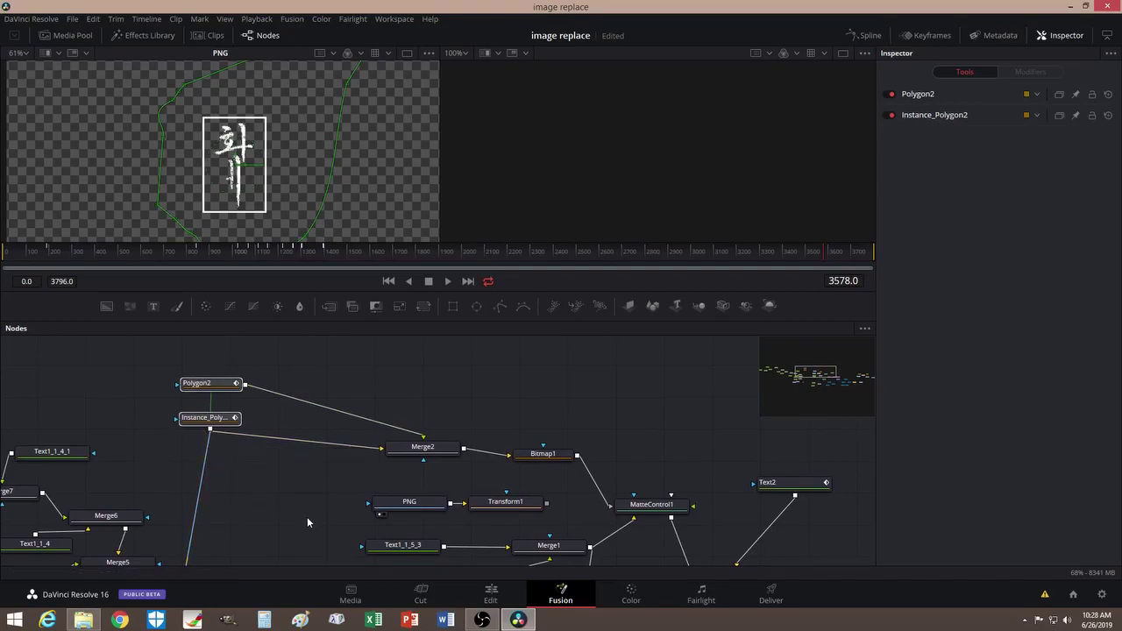
pyautogui.moveTo(307, 521); pyautogui.dragTo(296, 447)
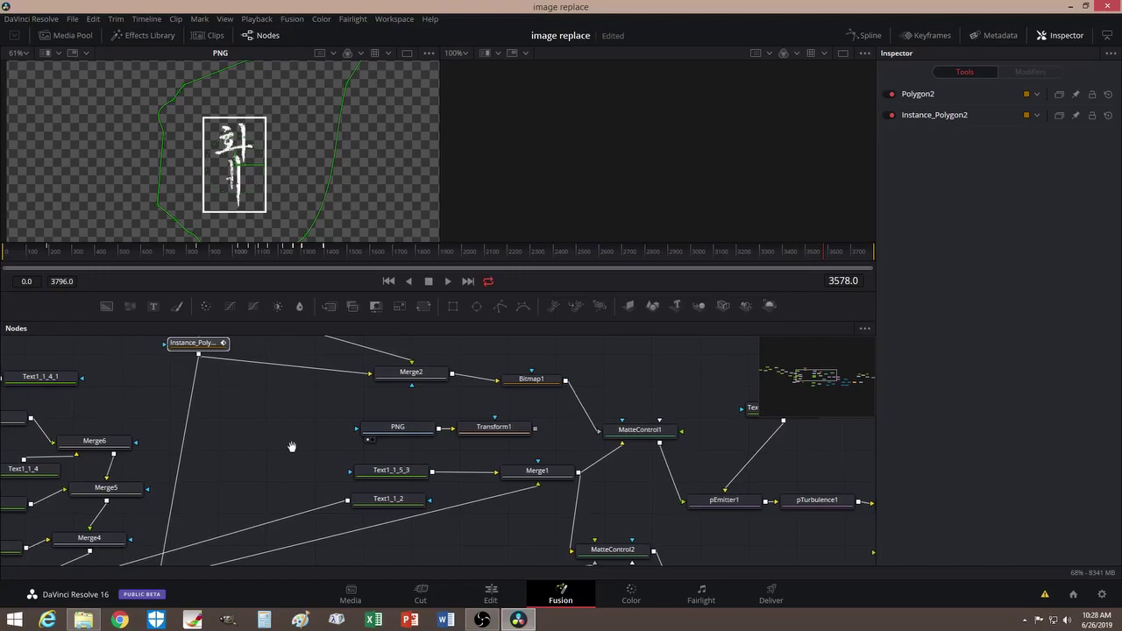
pyautogui.moveTo(291, 446); pyautogui.dragTo(315, 422)
pyautogui.click(430, 409)
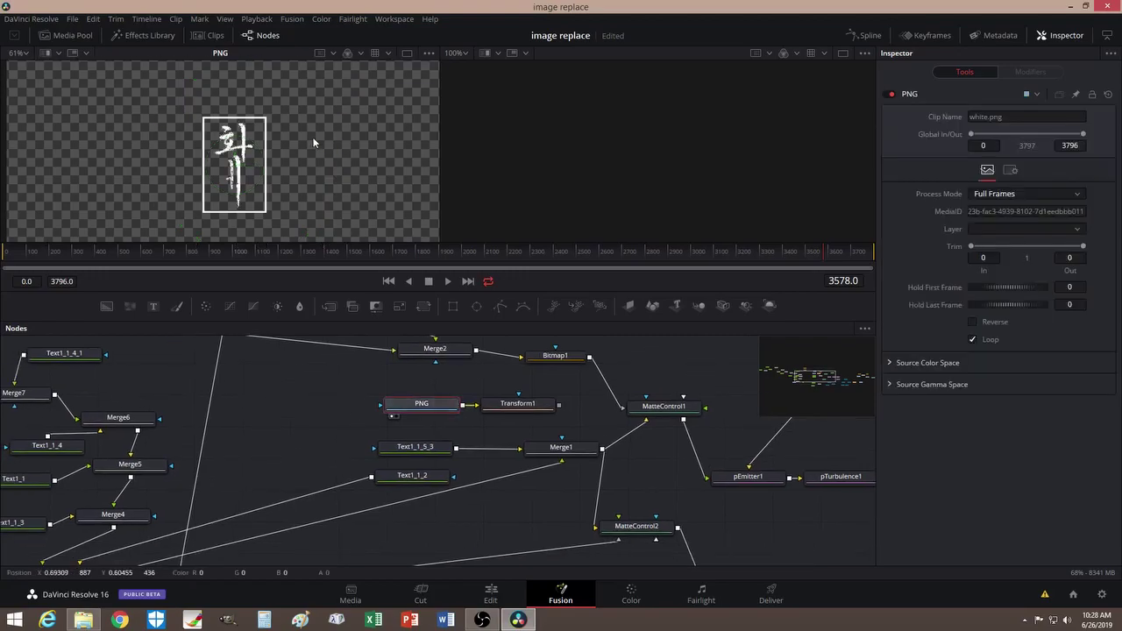
# Preview Text1_1_2's output in both viewers, then return the PNG to the first viewer.
pyautogui.moveTo(279, 482); pyautogui.dragTo(339, 431)
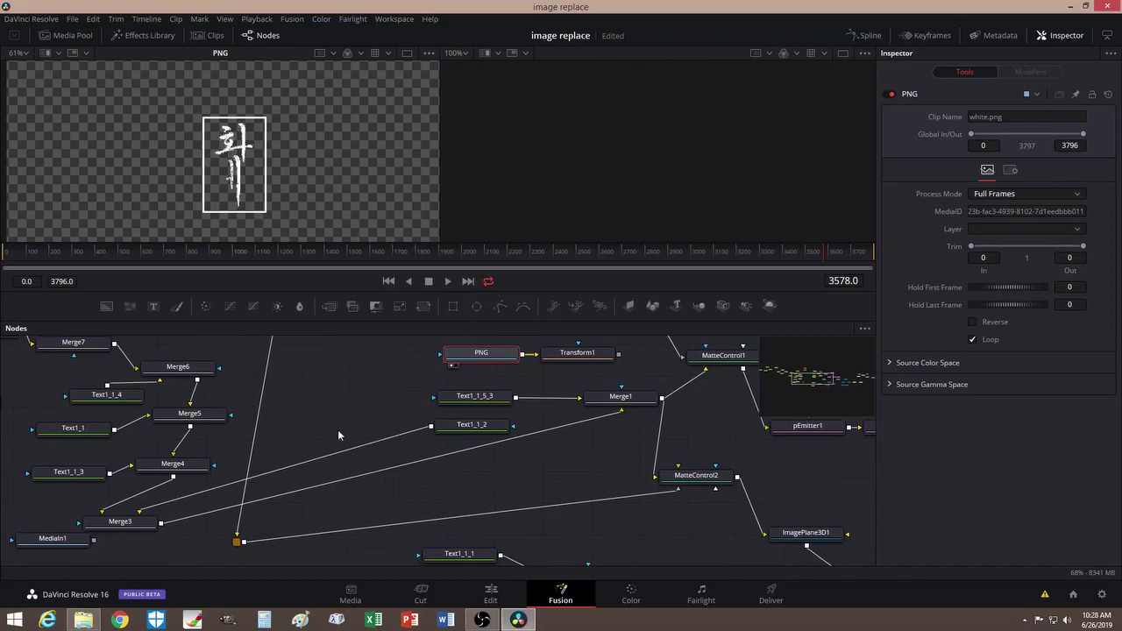
pyautogui.click(459, 430)
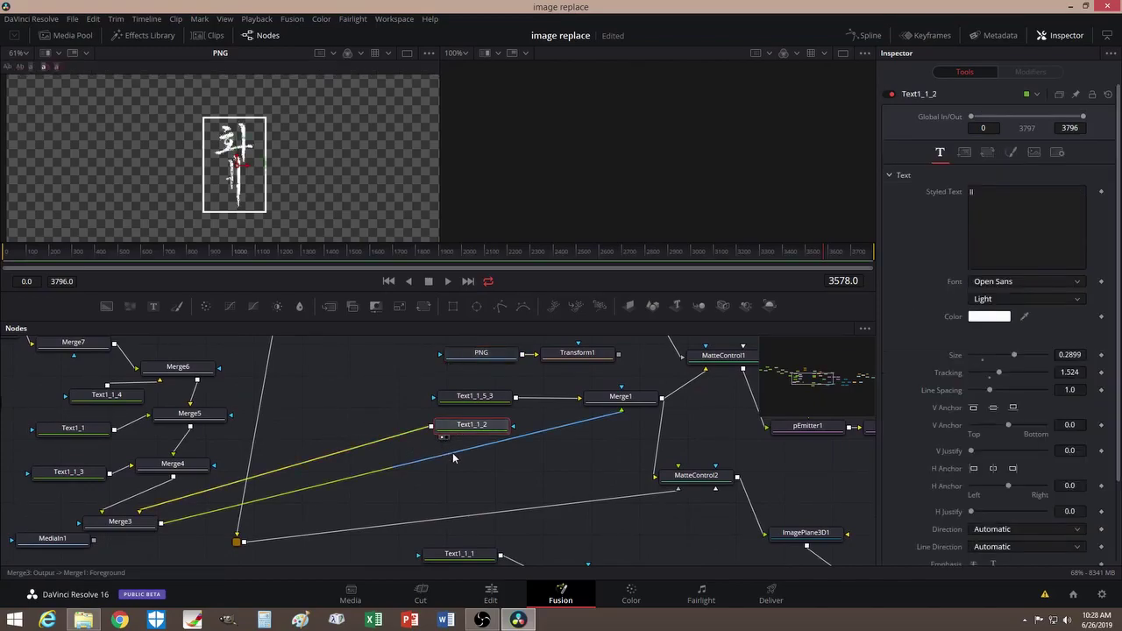
pyautogui.click(445, 440)
pyautogui.click(446, 438)
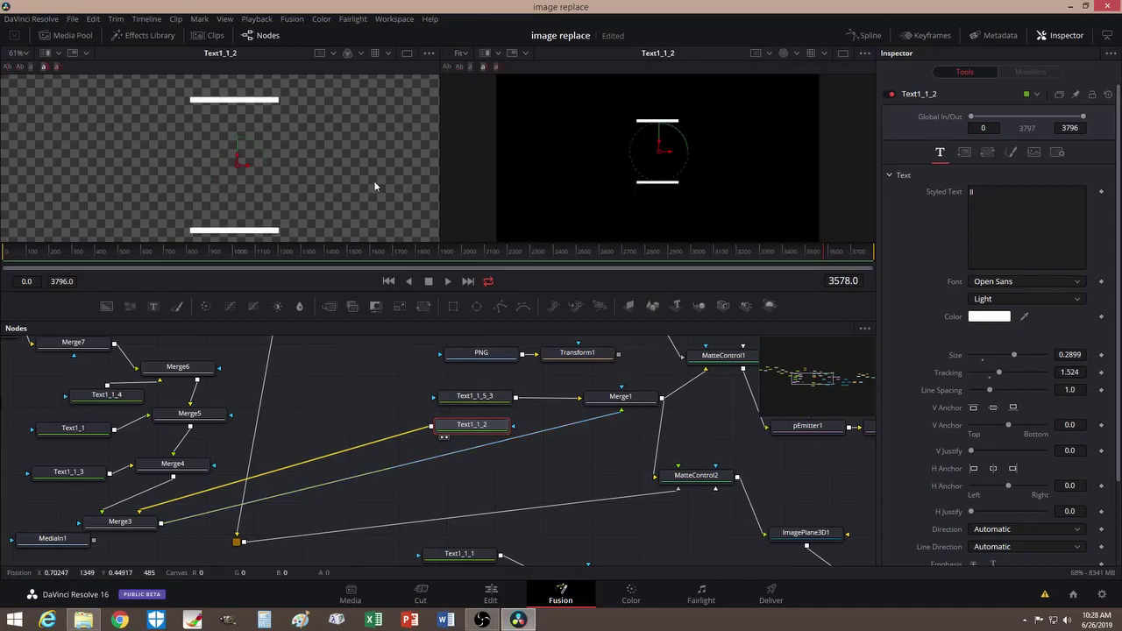
pyautogui.click(452, 365)
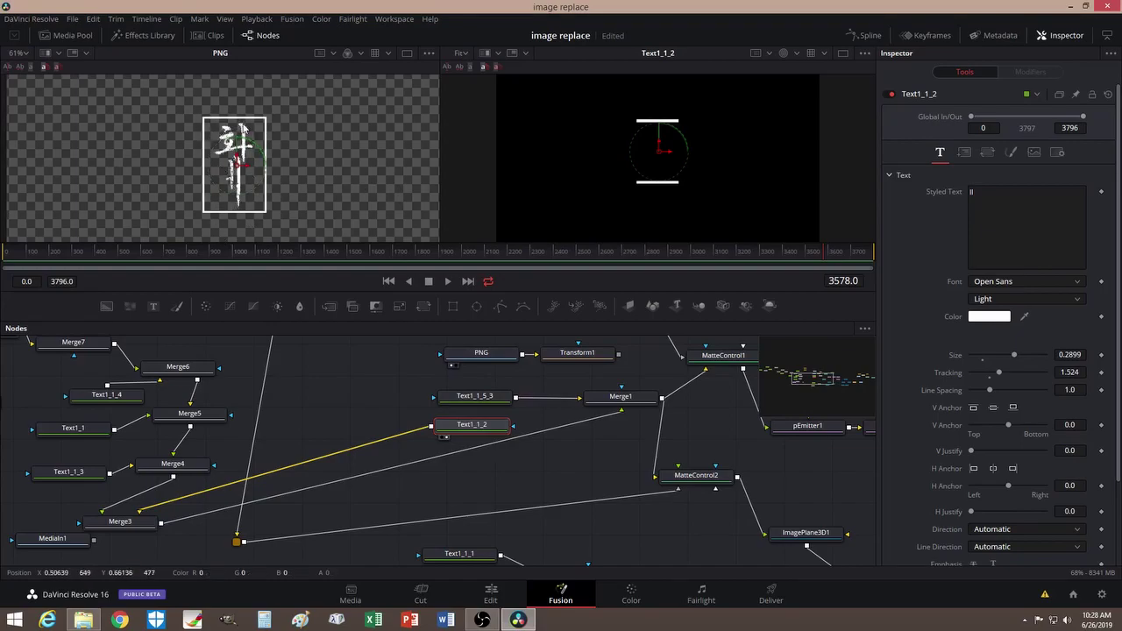
# Show Merge4's output in the second viewer, with the PNG back in the first.
pyautogui.moveTo(301, 419); pyautogui.dragTo(362, 430)
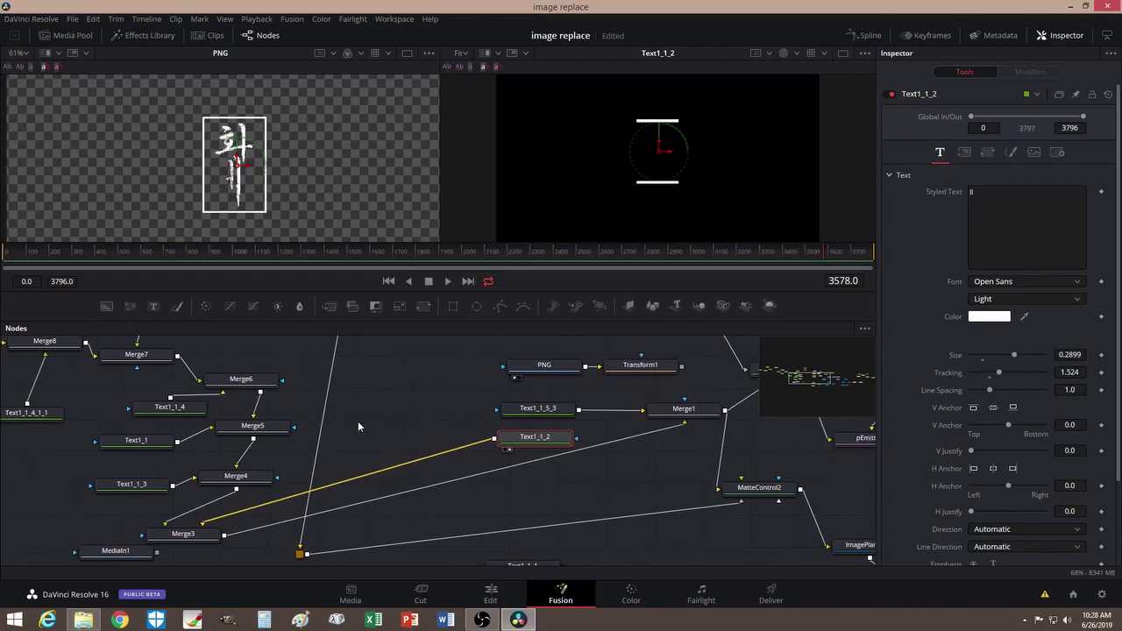
pyautogui.click(207, 489)
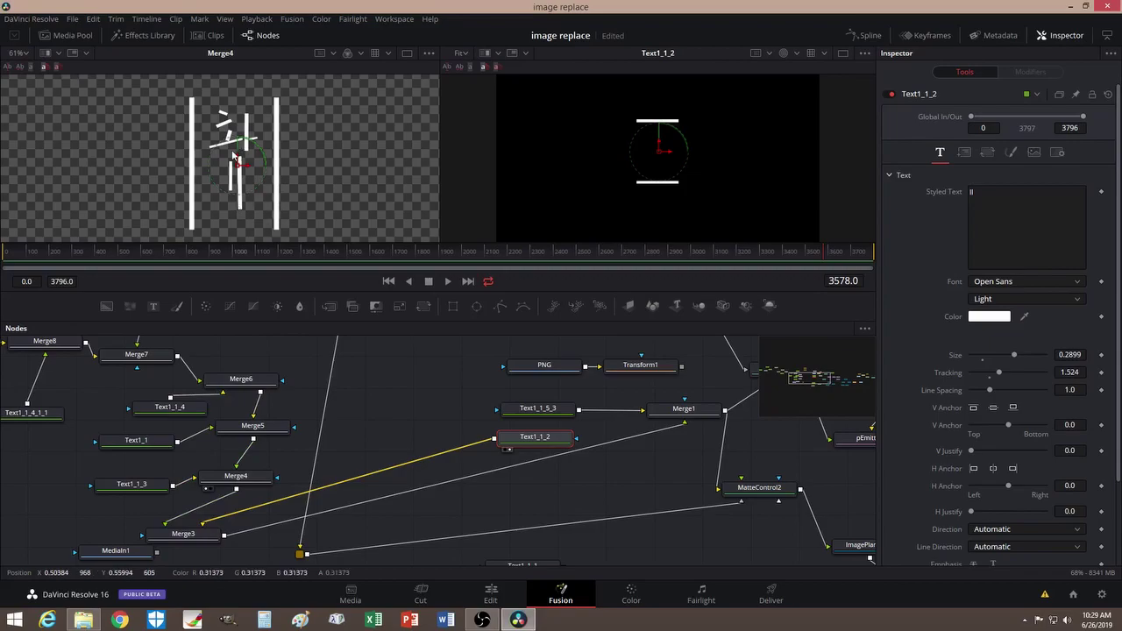
pyautogui.click(214, 492)
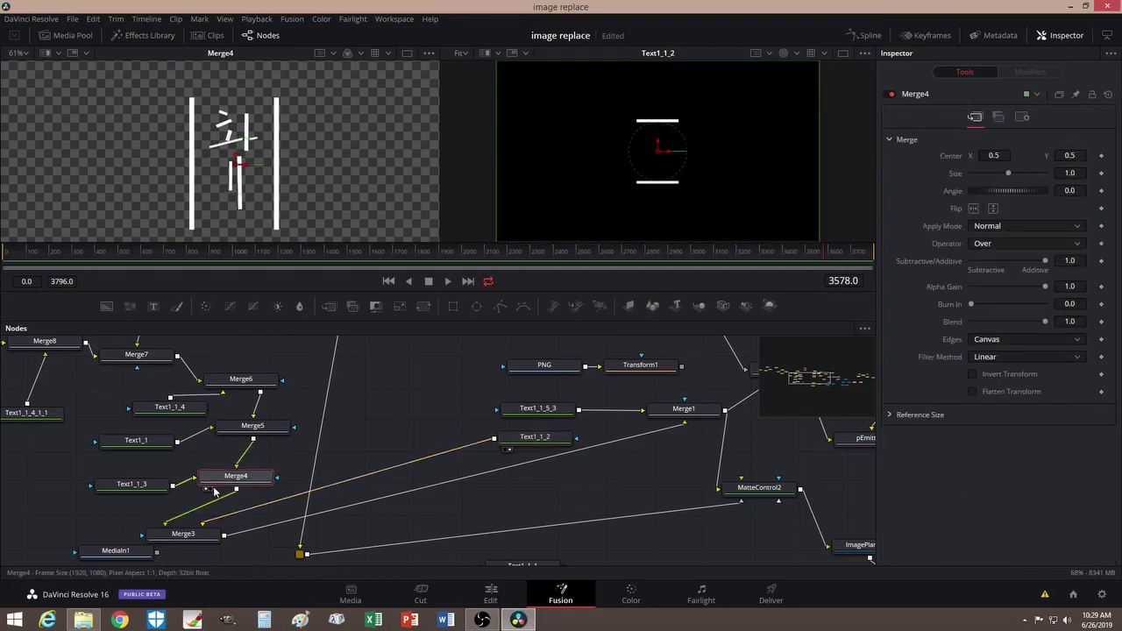
pyautogui.click(212, 489)
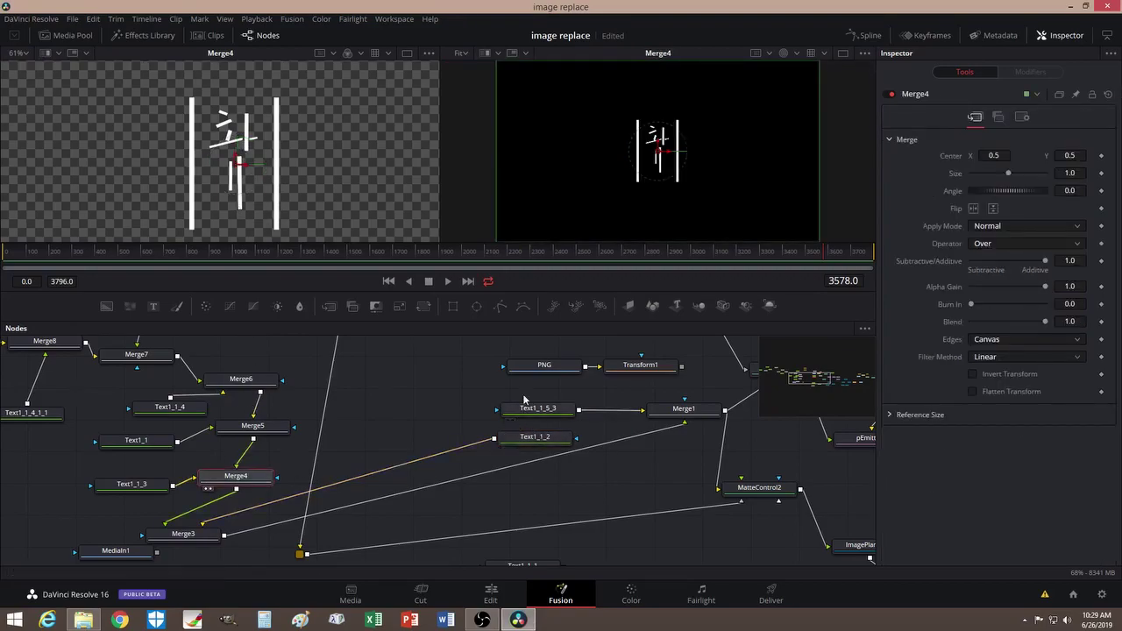
pyautogui.click(515, 378)
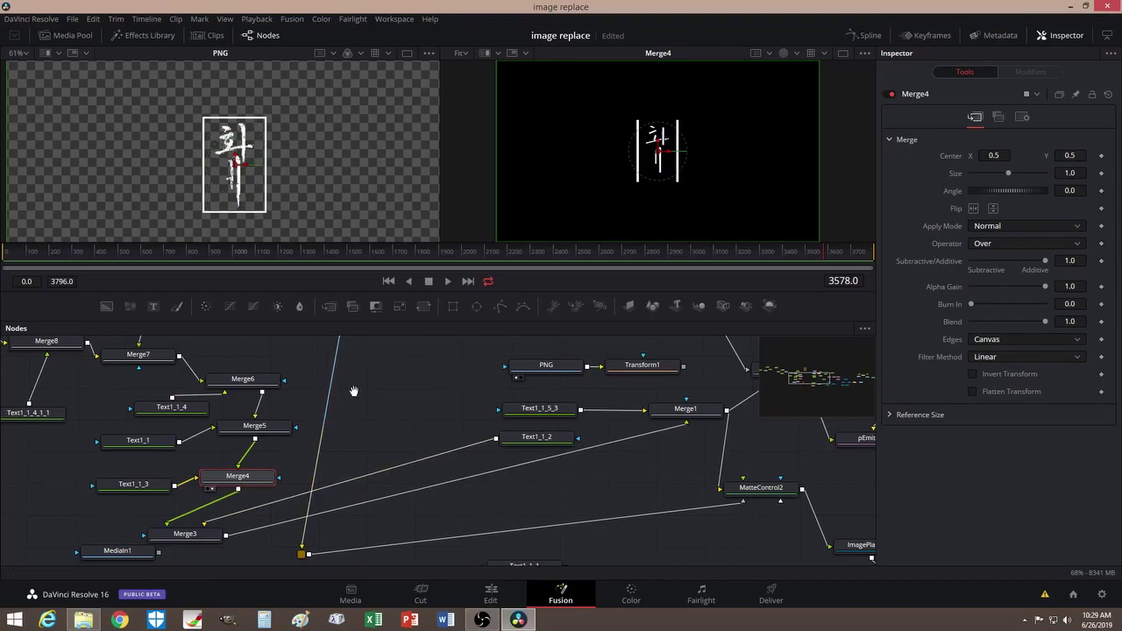
pyautogui.moveTo(357, 389); pyautogui.dragTo(512, 389)
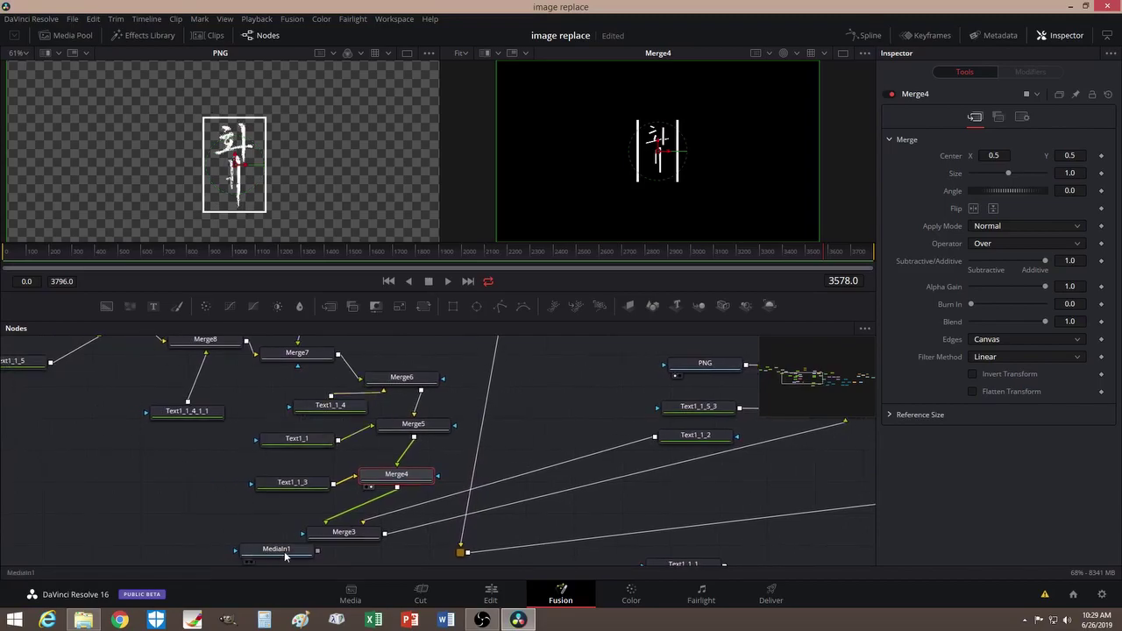
# View the Text1_1_4_1_1 node's output in the second viewer.
pyautogui.moveTo(259, 495); pyautogui.dragTo(400, 524)
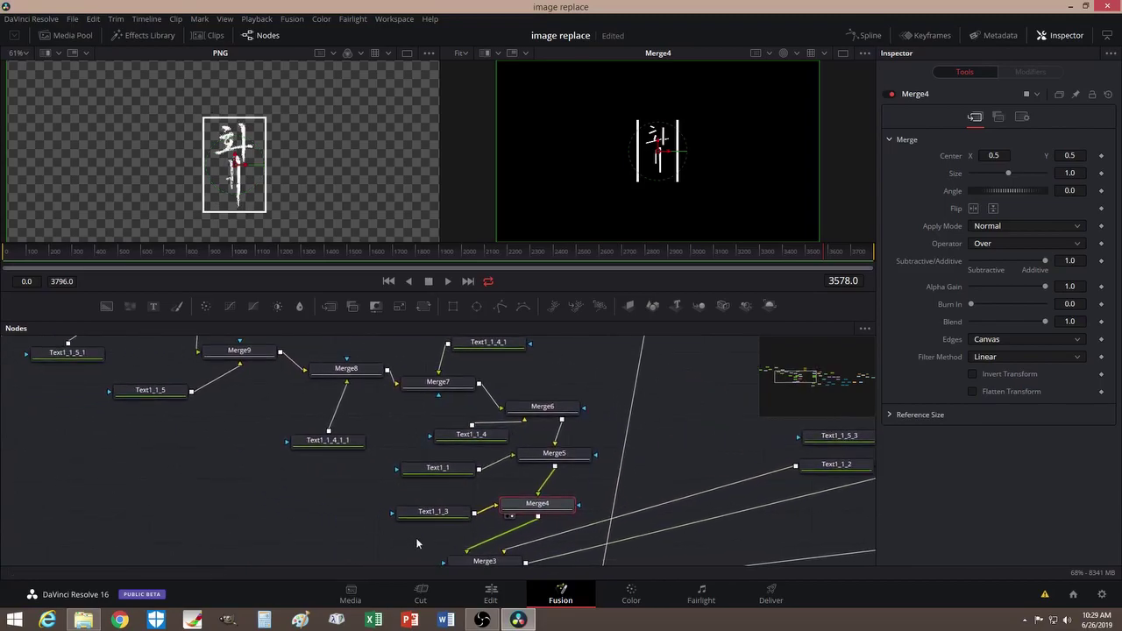
pyautogui.click(450, 445)
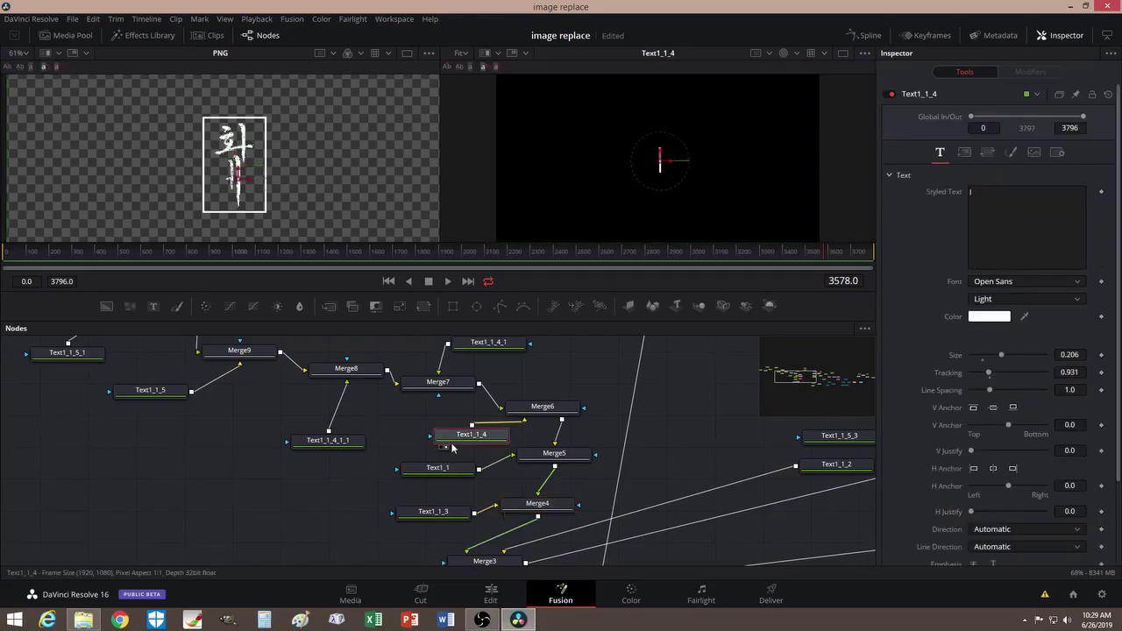
pyautogui.click(303, 454)
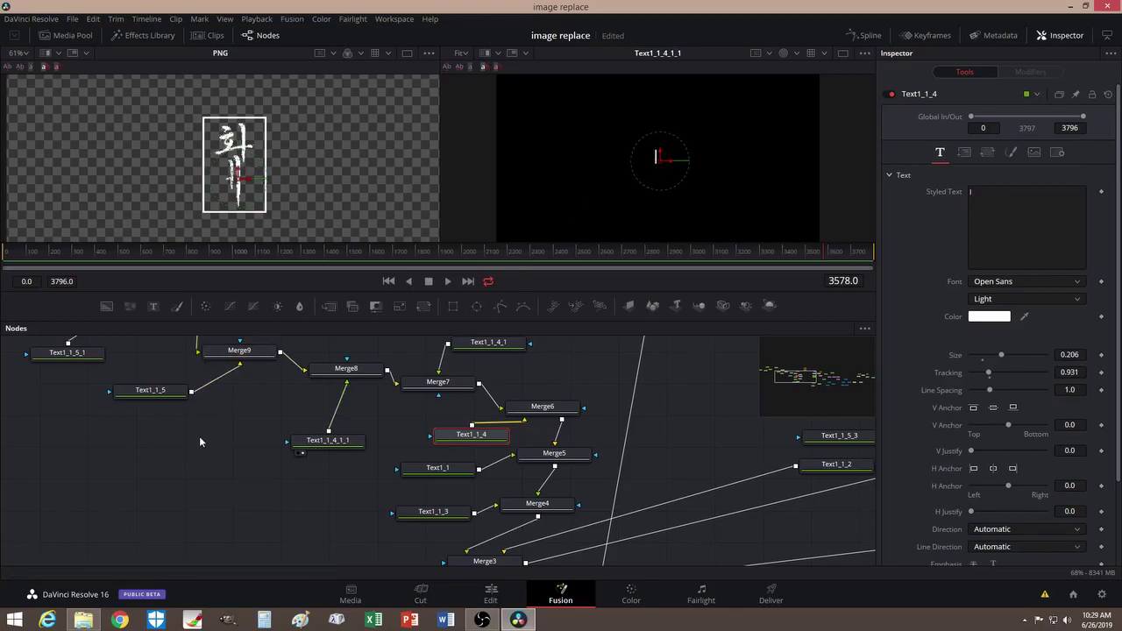
pyautogui.moveTo(199, 436); pyautogui.dragTo(236, 462)
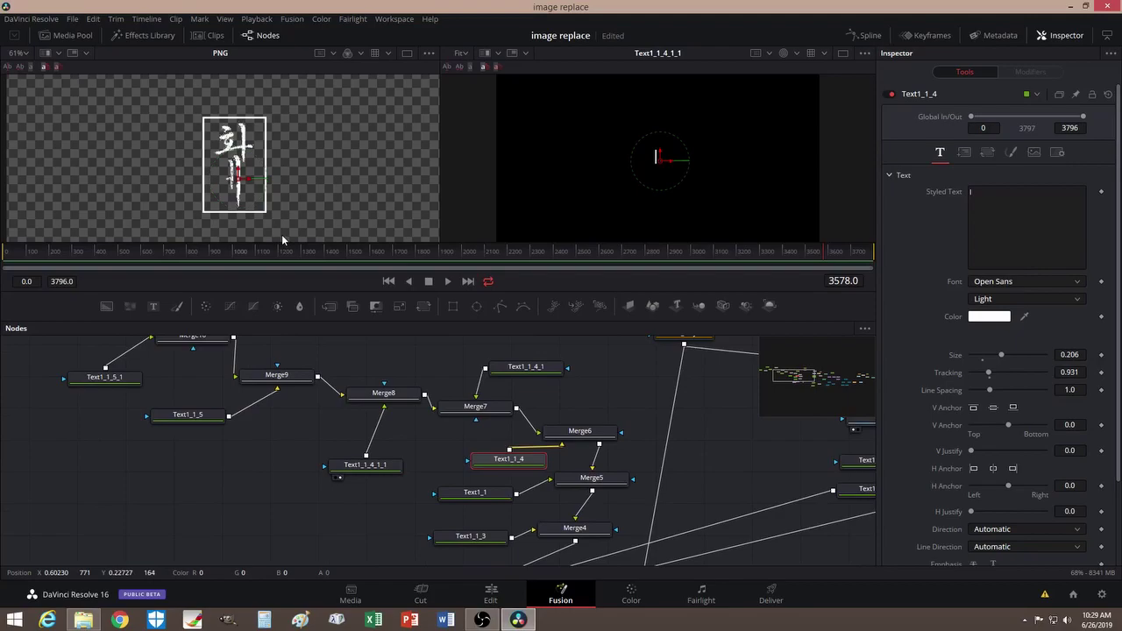
pyautogui.scroll(6, 292, 188)
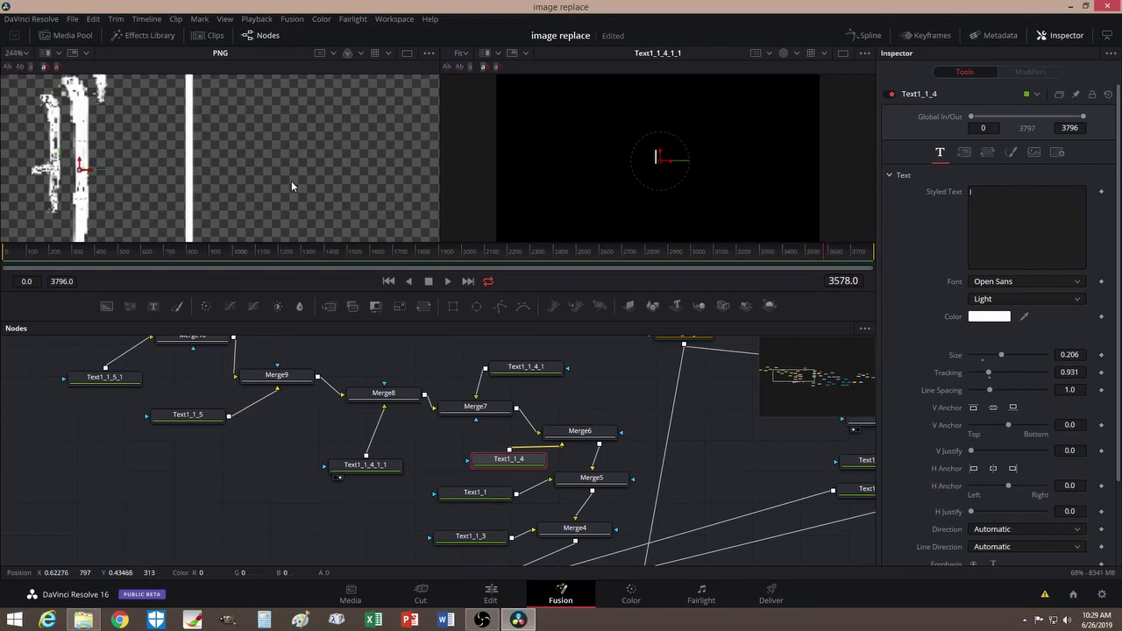
pyautogui.scroll(-4, 307, 166)
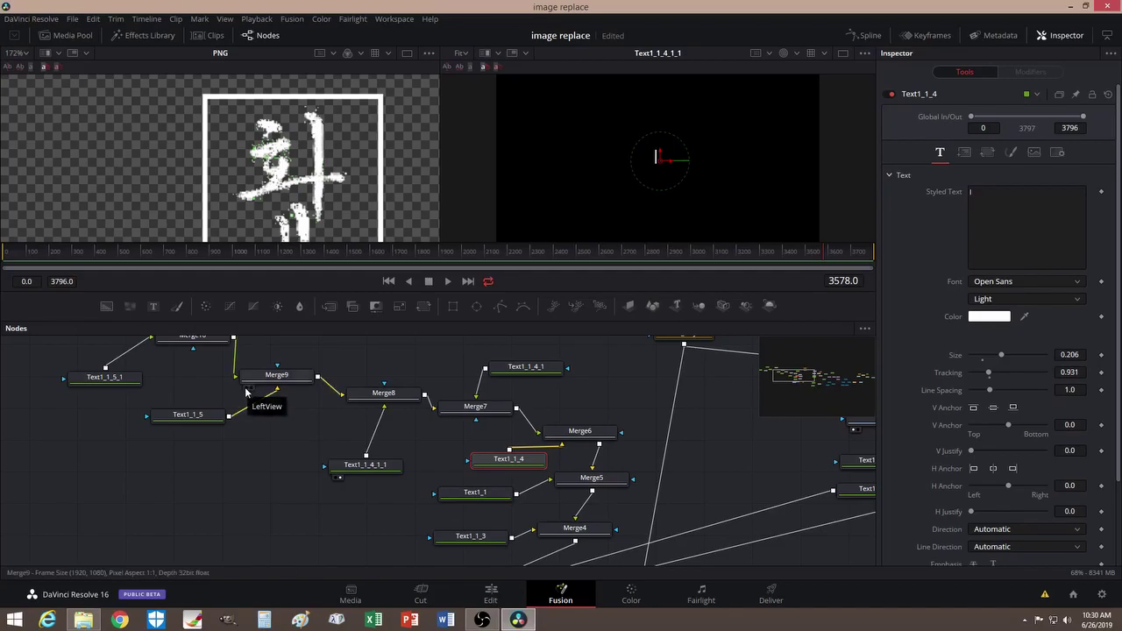
# Show Merge9's result, then Text1_1_5's output, in the second viewer.
pyautogui.moveTo(253, 443); pyautogui.dragTo(293, 449)
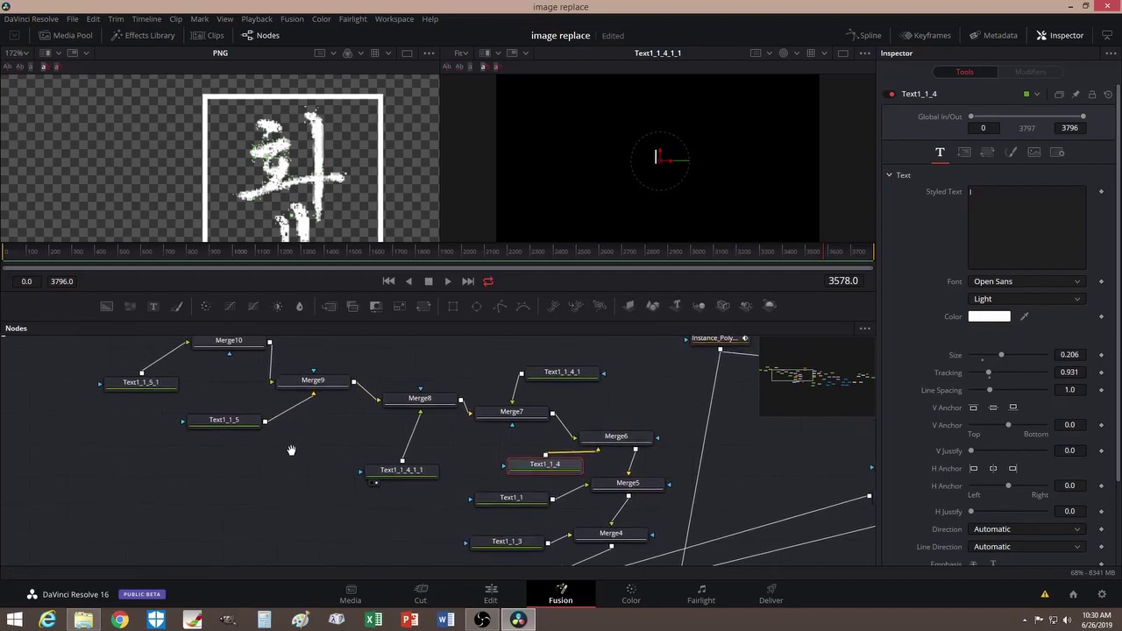
pyautogui.click(288, 394)
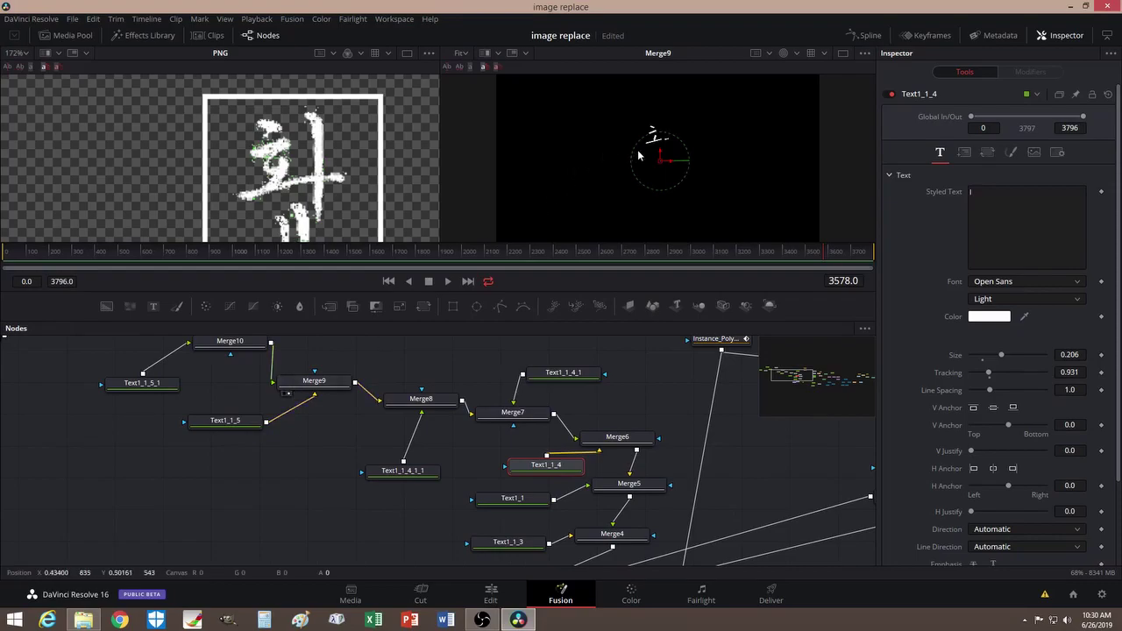
pyautogui.click(200, 432)
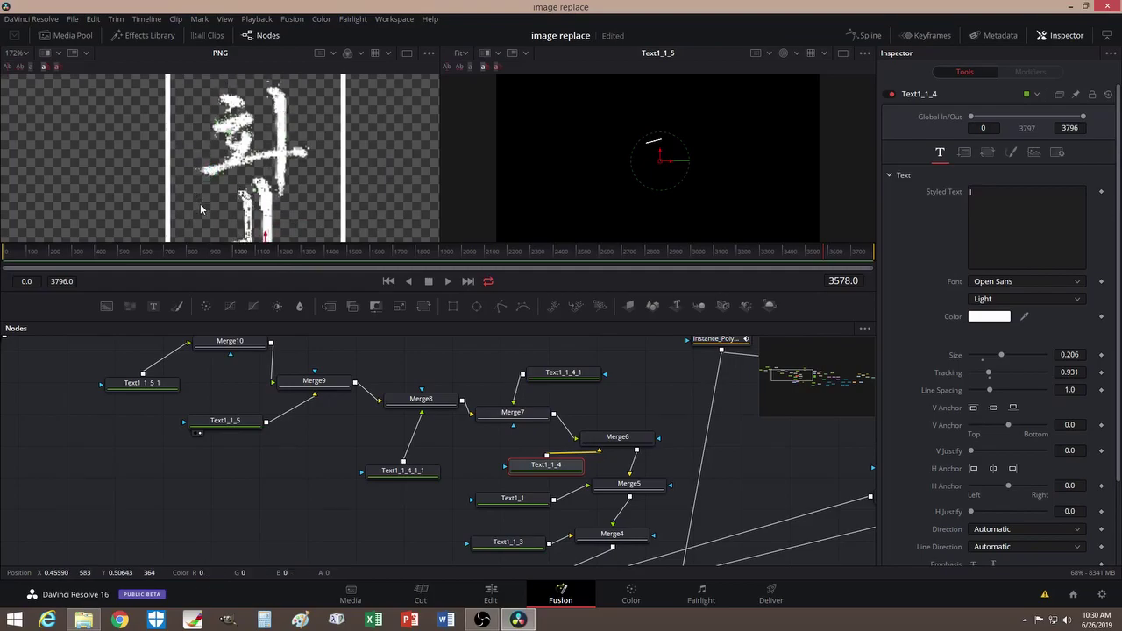
pyautogui.moveTo(200, 203); pyautogui.dragTo(159, 164)
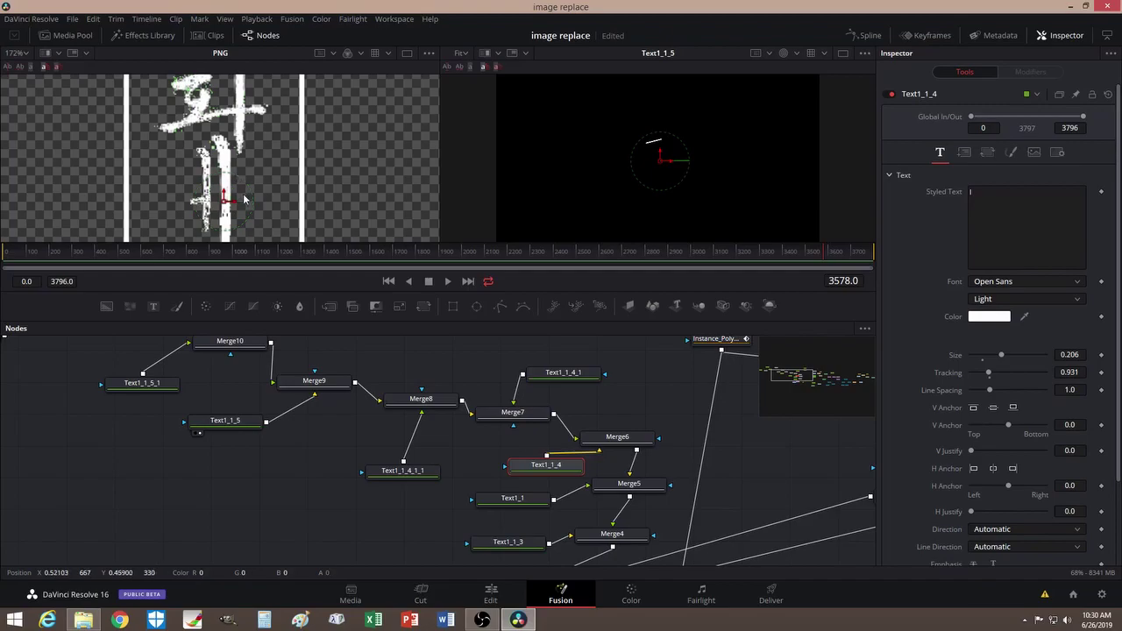
# Survey the PNG, Transform1, MatteControl and particle nodes, then bring up the Project Manager.
pyautogui.scroll(-3, 233, 175)
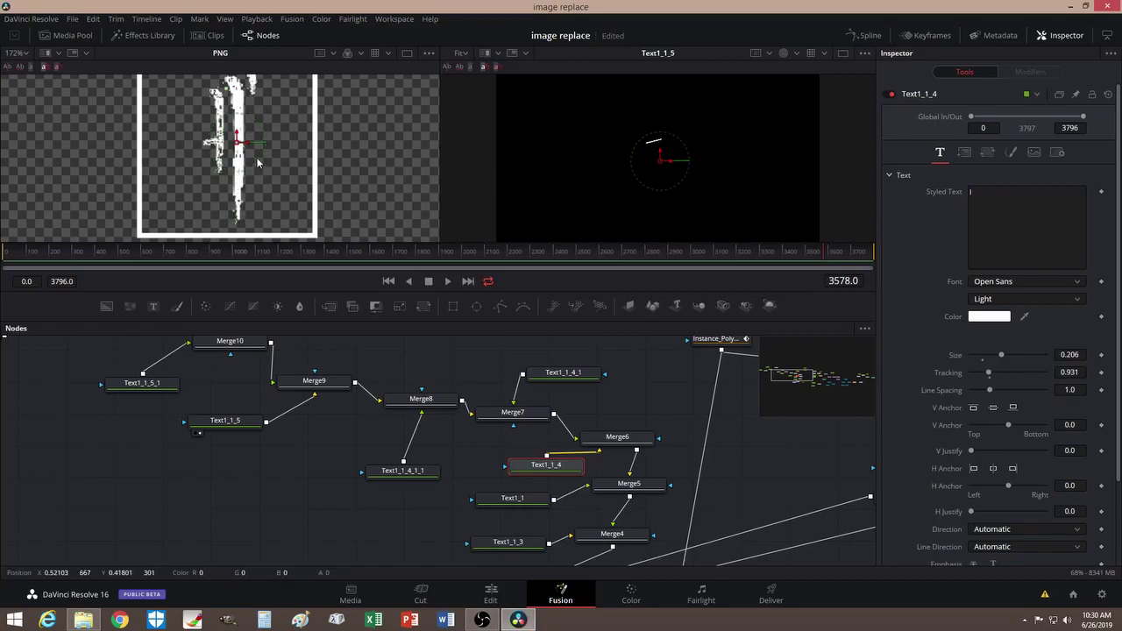
pyautogui.scroll(3, 230, 175)
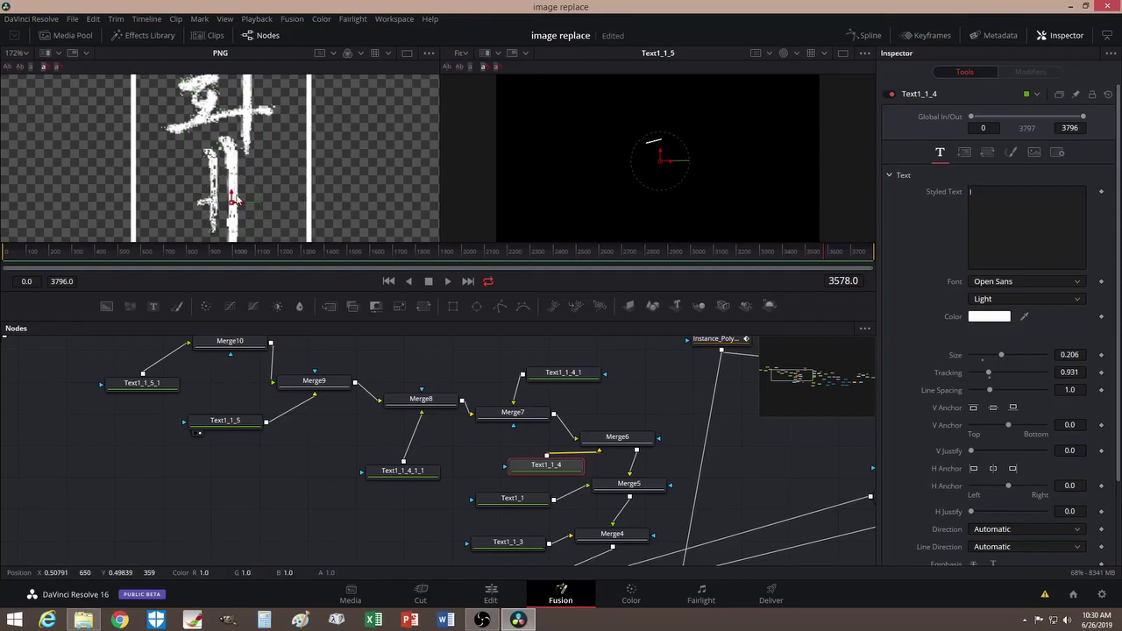
pyautogui.scroll(3, 249, 179)
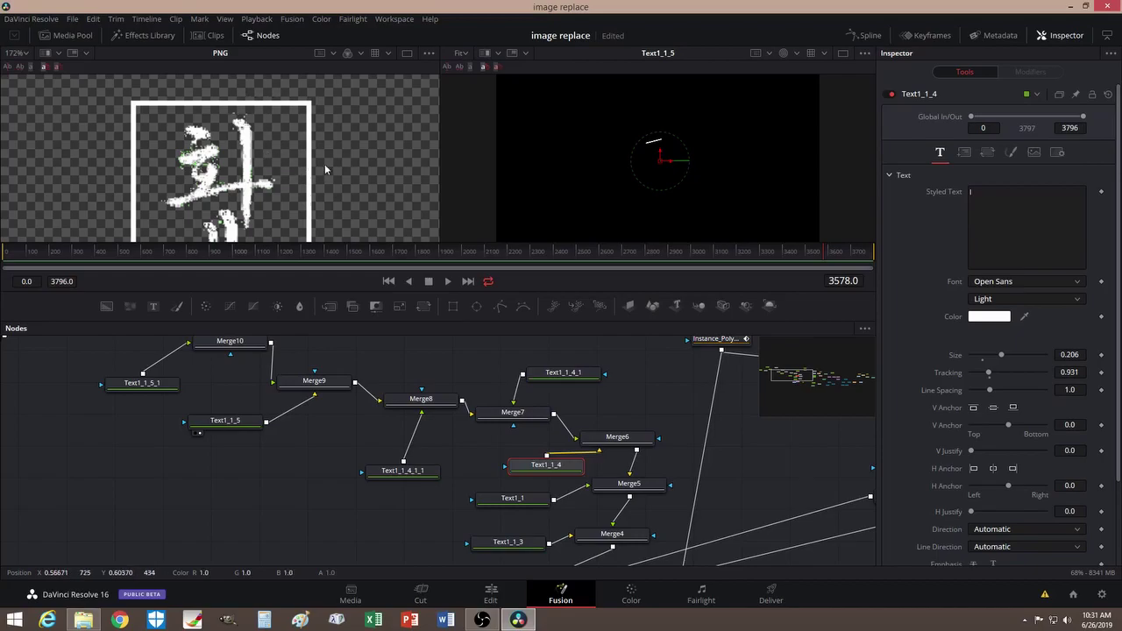
pyautogui.moveTo(620, 412); pyautogui.dragTo(487, 423)
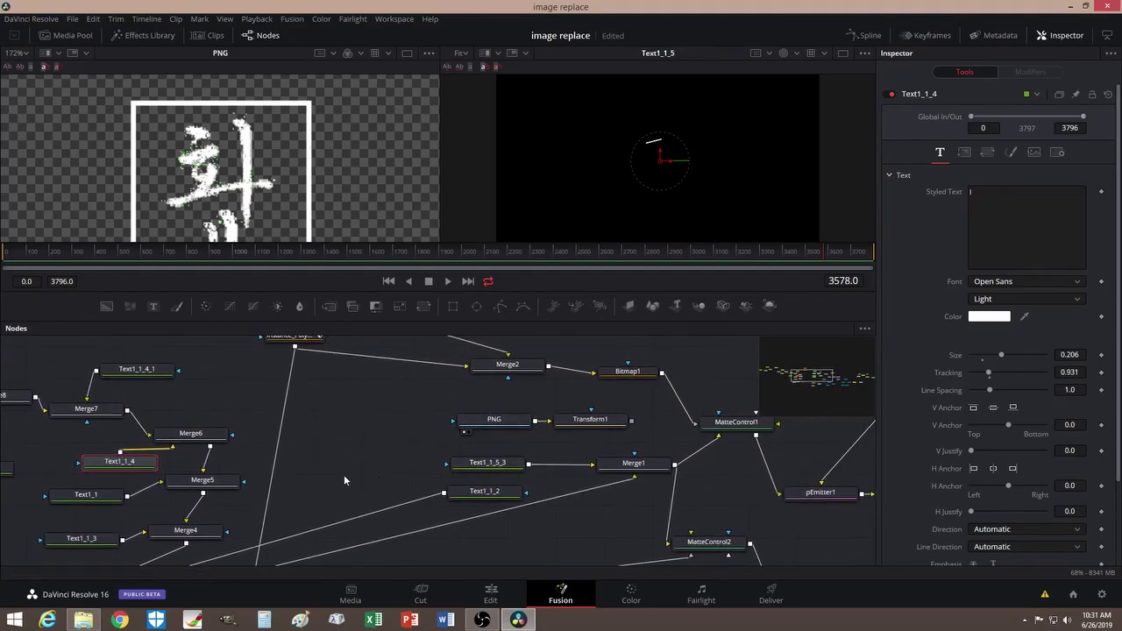
pyautogui.moveTo(393, 427); pyautogui.dragTo(314, 402)
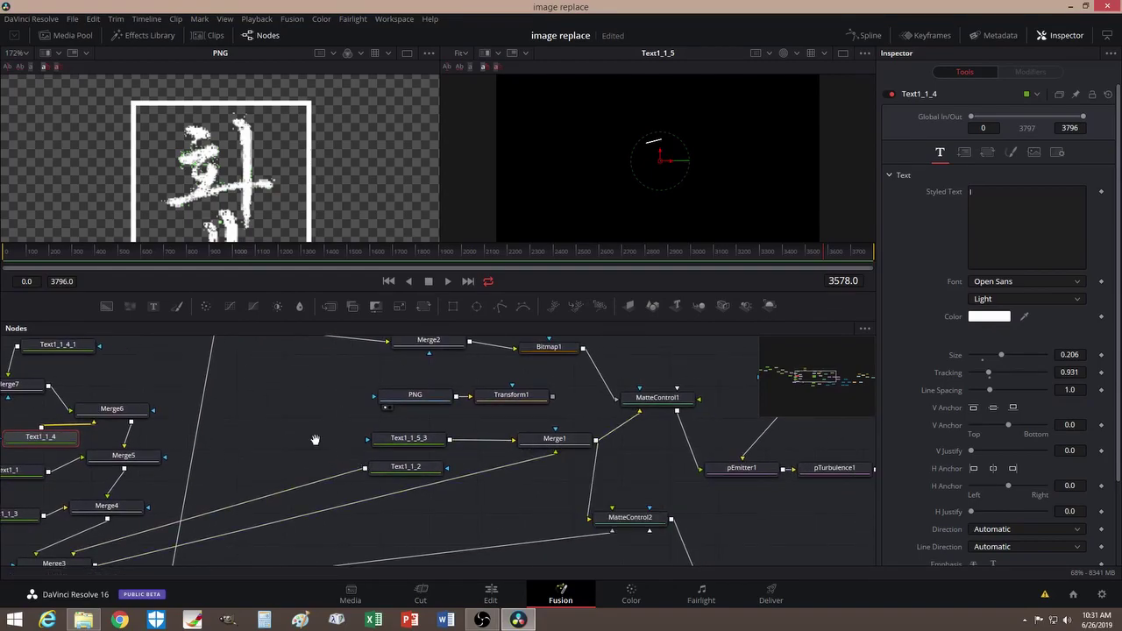
pyautogui.moveTo(315, 440); pyautogui.dragTo(250, 468)
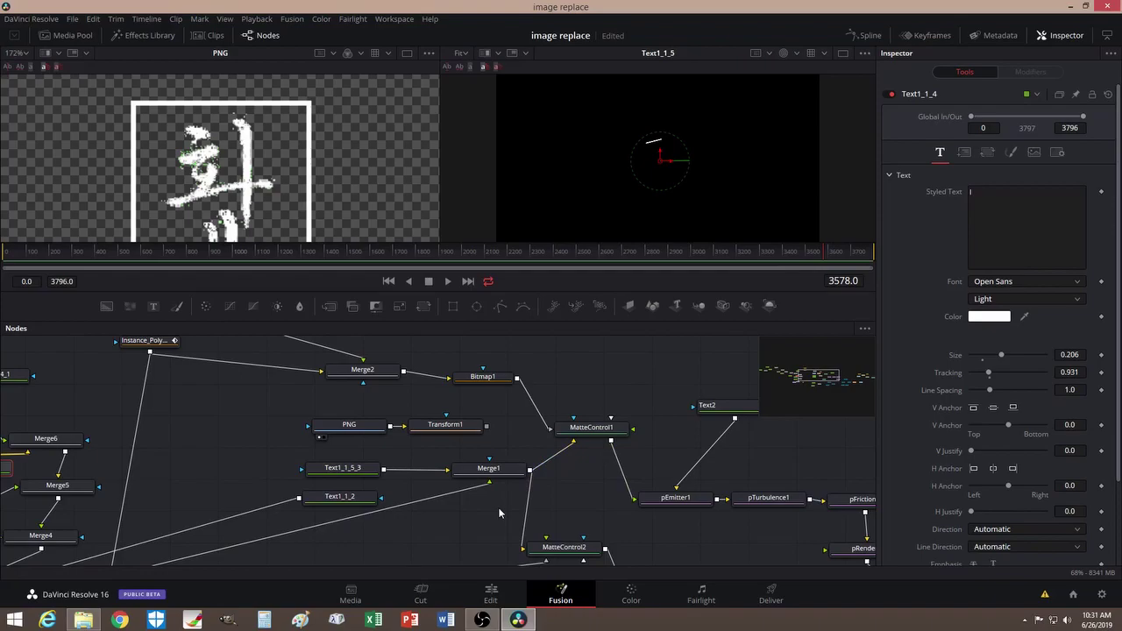
pyautogui.click(1075, 595)
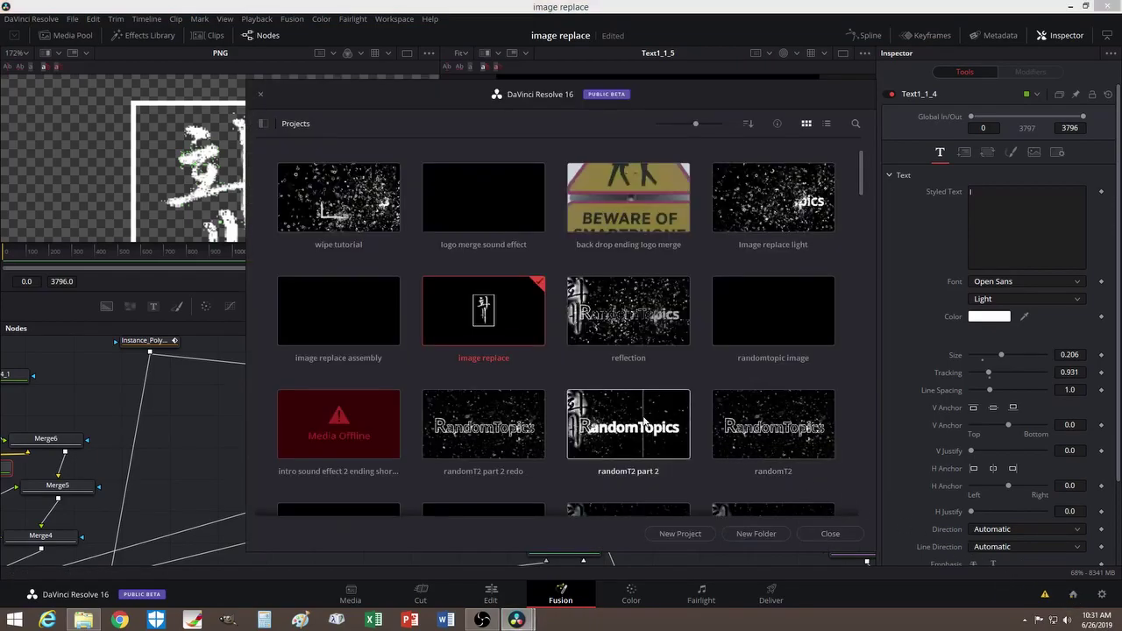
# Open the image replace assembly project and add Logo Merge.mp4 to the timeline.
pyautogui.doubleClick(338, 311)
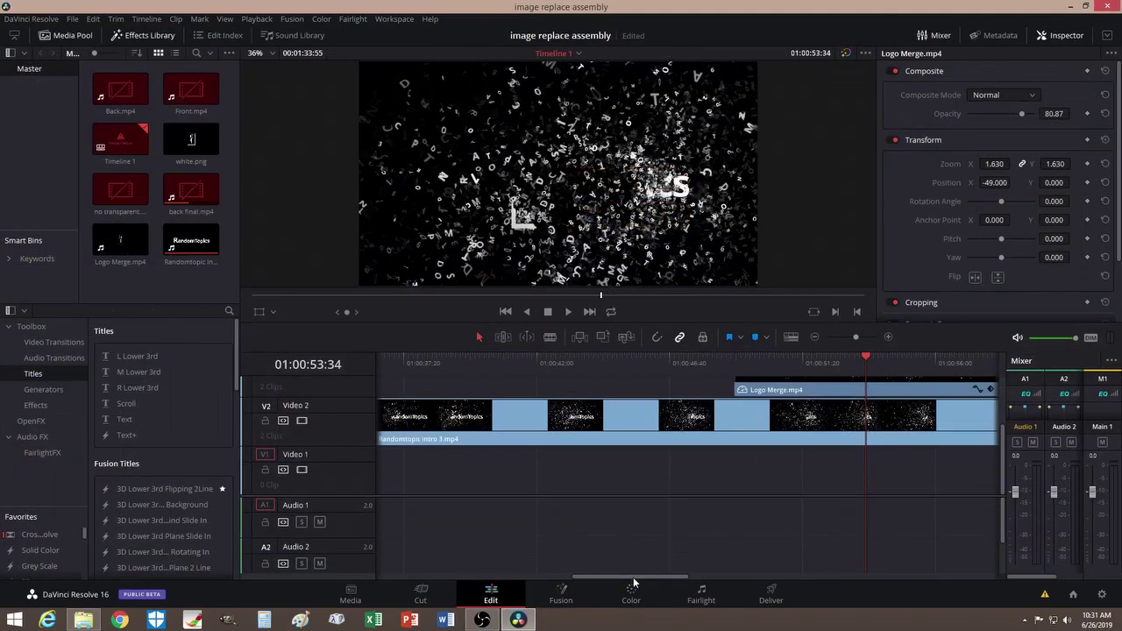
pyautogui.moveTo(634, 581); pyautogui.dragTo(957, 574)
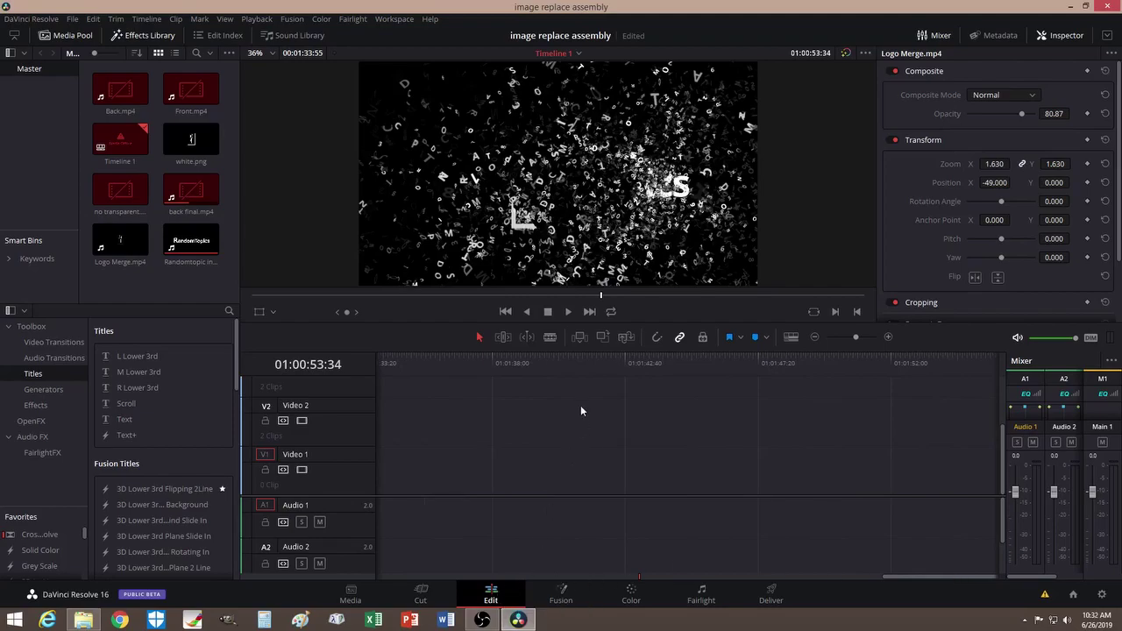
pyautogui.scroll(1, 555, 430)
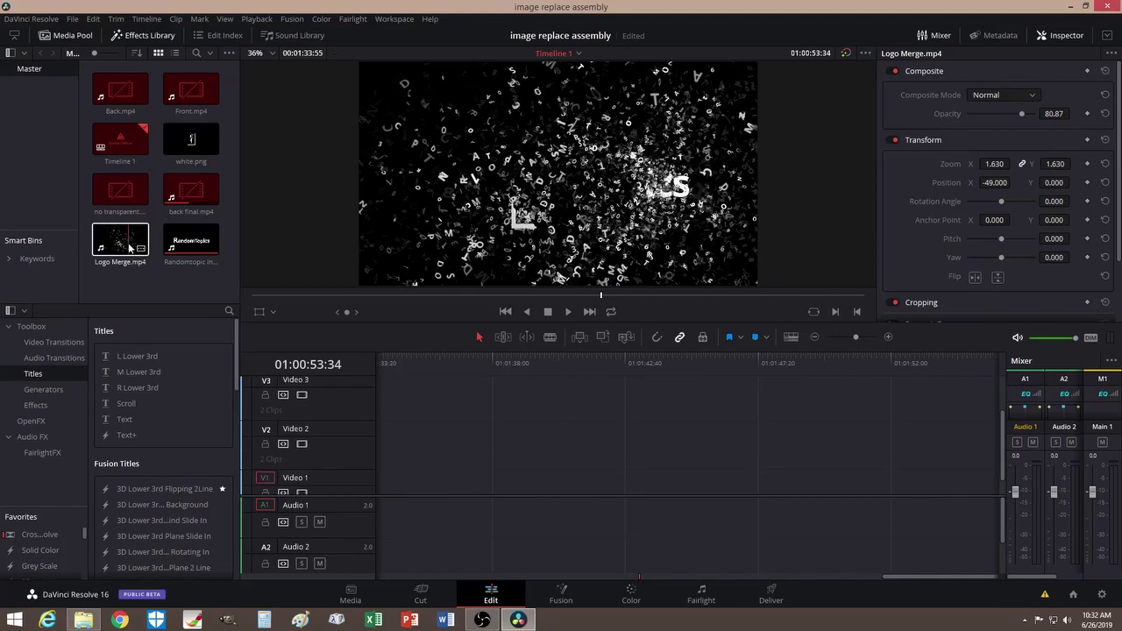
pyautogui.moveTo(128, 248); pyautogui.dragTo(466, 479)
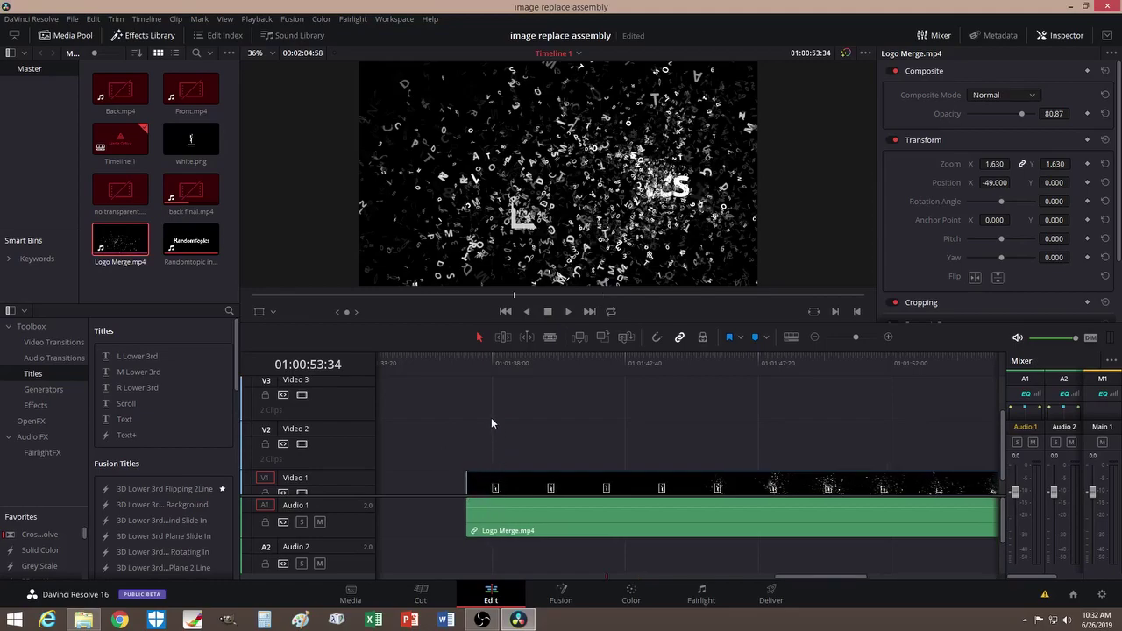
pyautogui.click(480, 359)
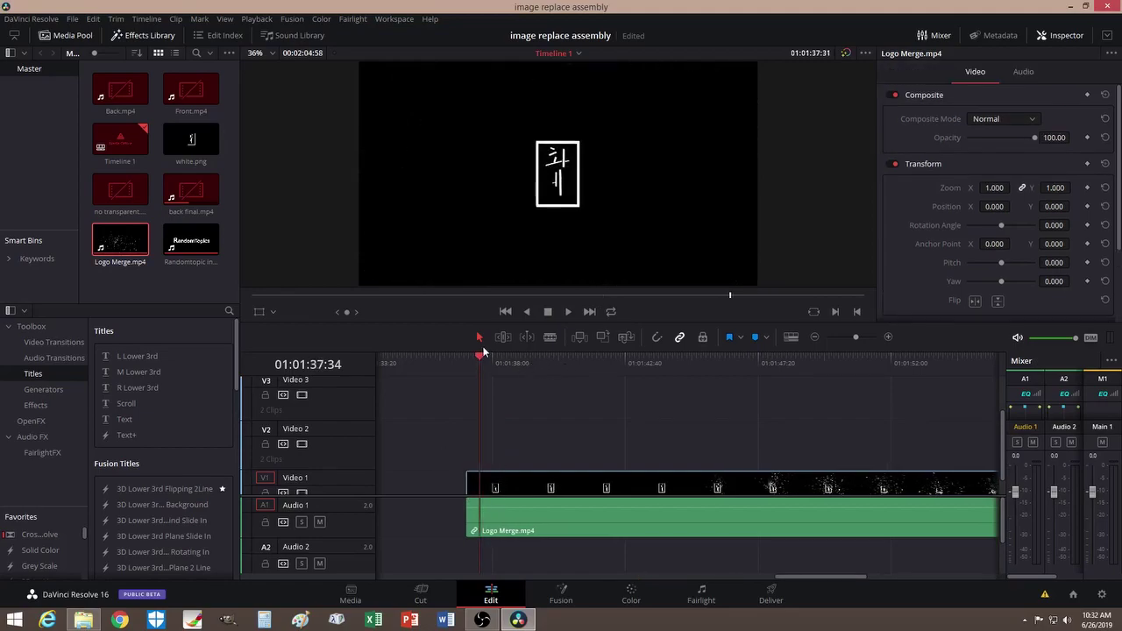
pyautogui.moveTo(480, 358); pyautogui.dragTo(817, 377)
# Move Logo Merge up to Video 2 and place Randomtopic intro 3.mp4 on Video 1.
pyautogui.moveTo(668, 494); pyautogui.dragTo(668, 445)
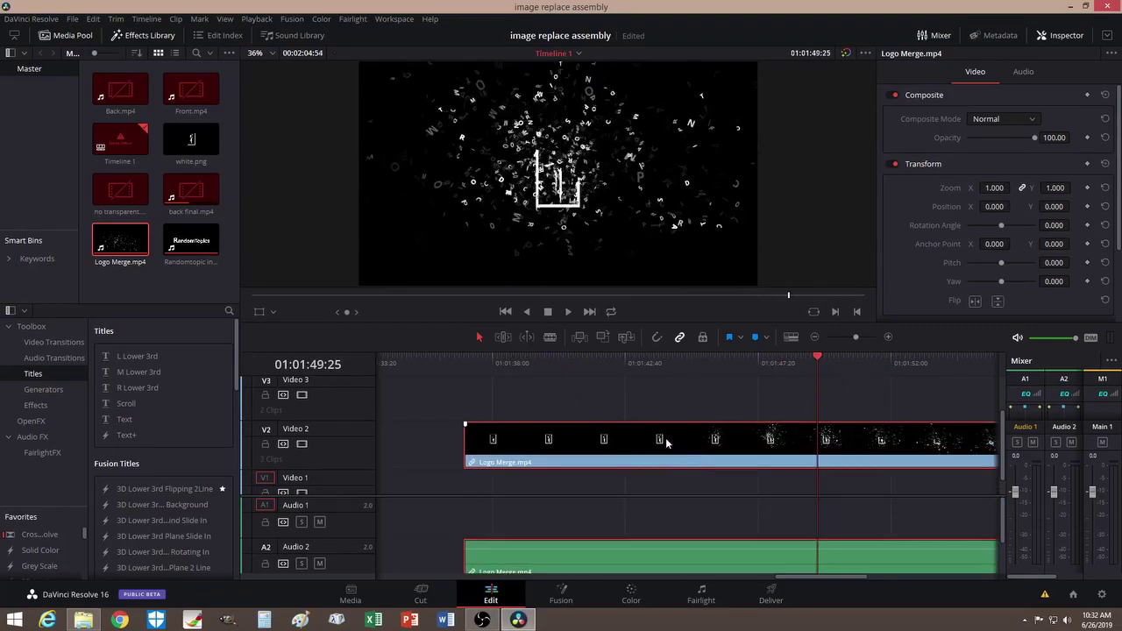
pyautogui.scroll(-1, 547, 467)
pyautogui.moveTo(191, 241); pyautogui.dragTo(392, 480)
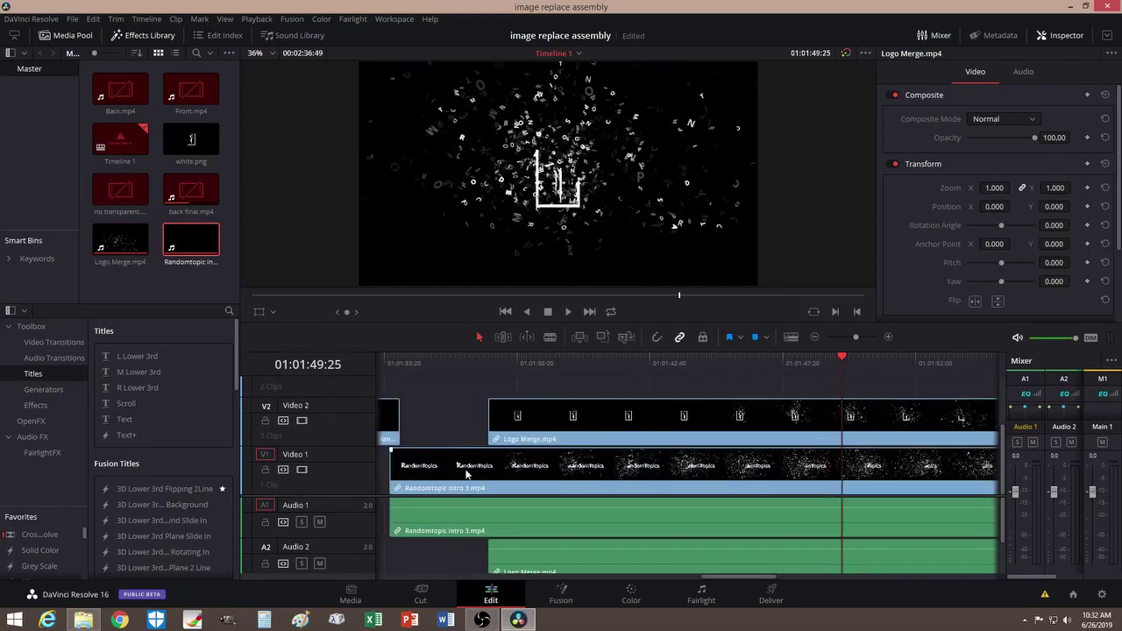
pyautogui.moveTo(499, 475); pyautogui.dragTo(514, 476)
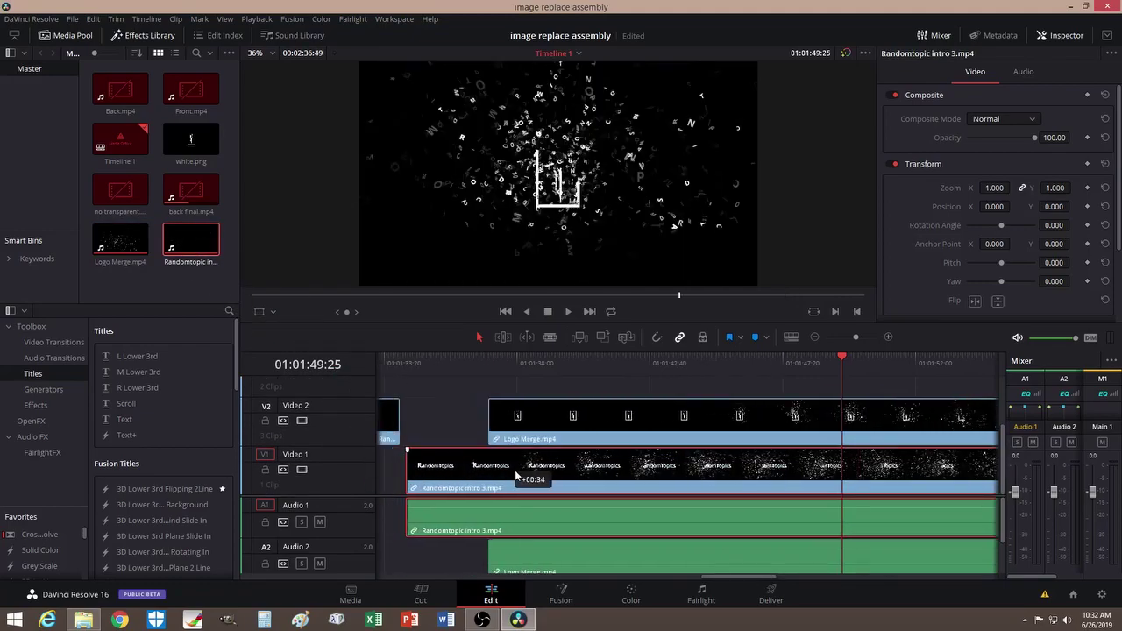
pyautogui.click(544, 521)
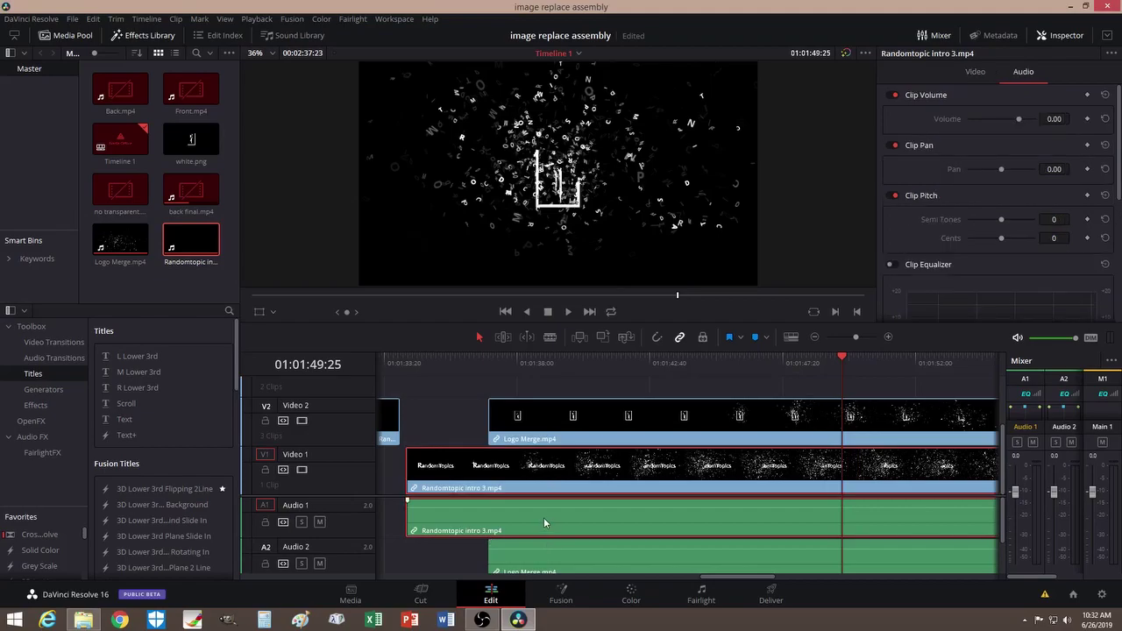
# Unlink and delete the audio from both the intro and Logo Merge clips.
pyautogui.rightClick(548, 518)
pyautogui.click(555, 510)
pyautogui.press('Delete')
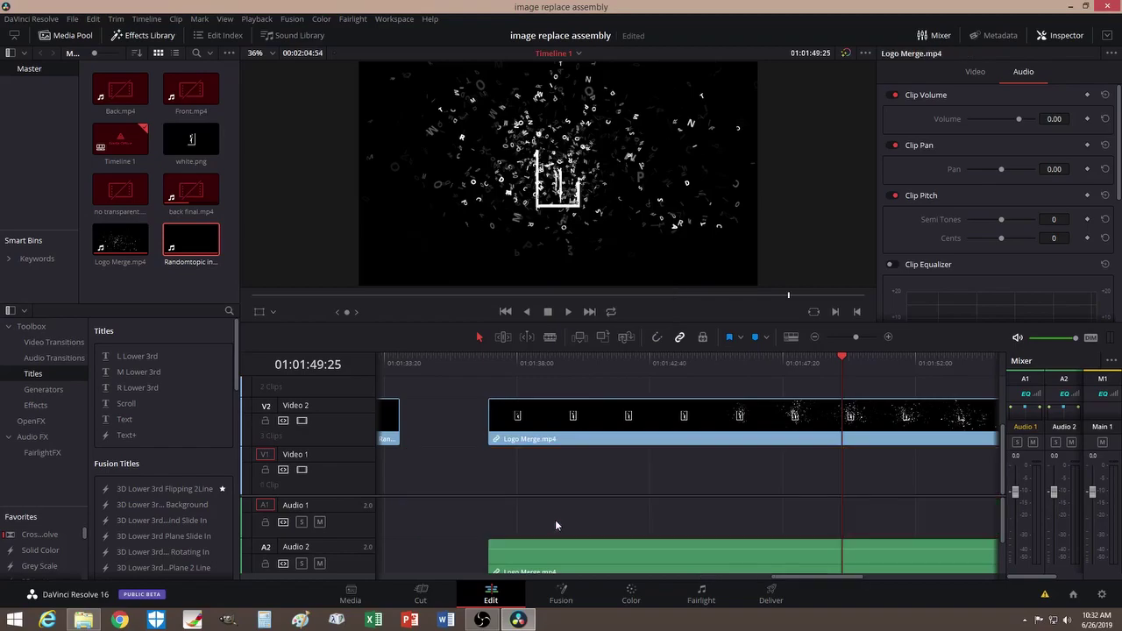
pyautogui.hotkey('ctrl', 'z')
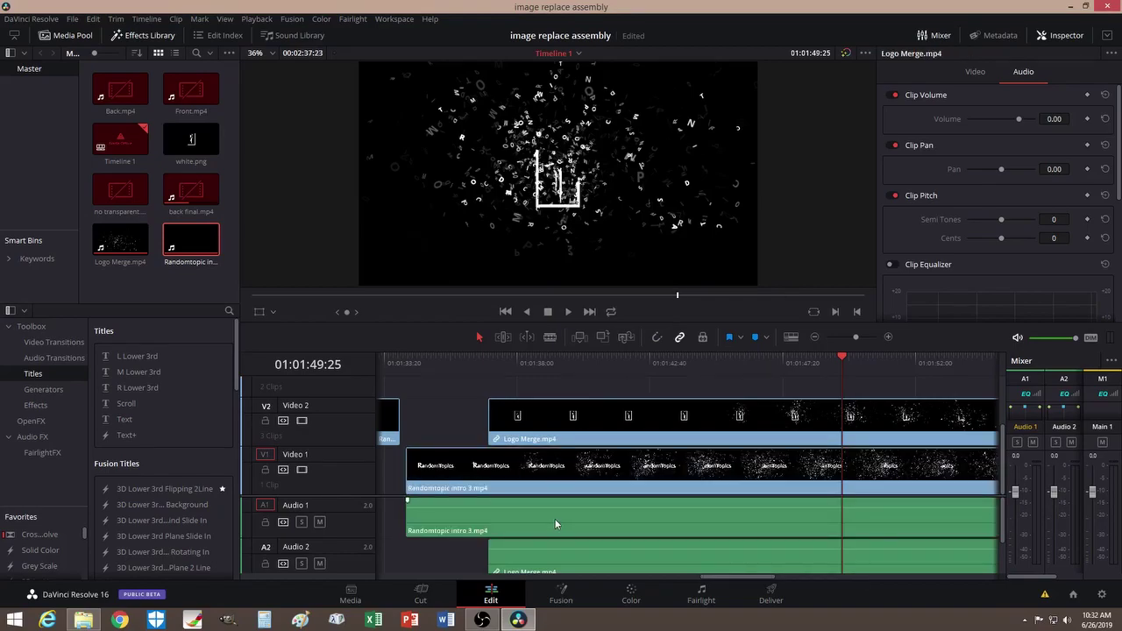
pyautogui.press('Delete')
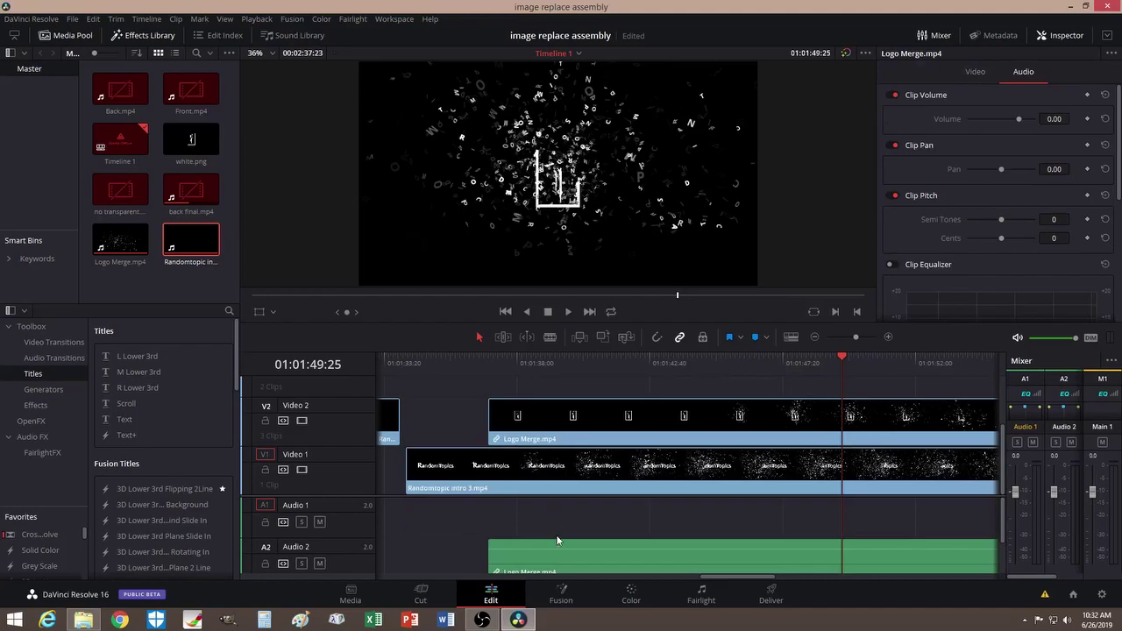
pyautogui.click(561, 552)
pyautogui.rightClick(562, 551)
pyautogui.click(569, 543)
pyautogui.click(565, 547)
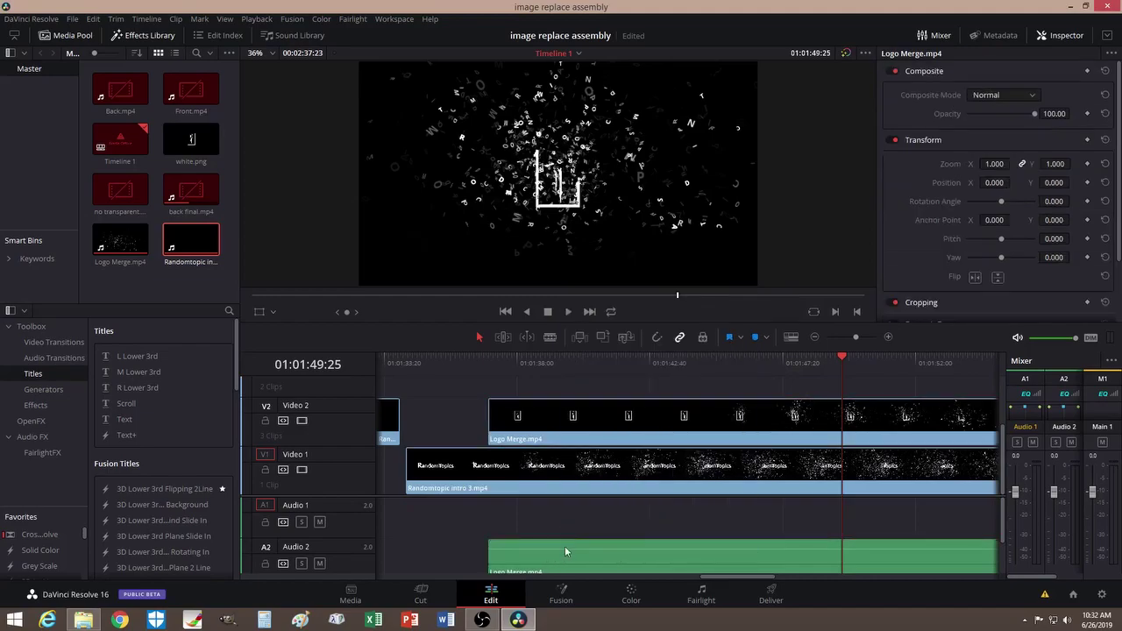
pyautogui.press('Delete')
# Preview the intro with Video 2 disabled, then re-enable the Video 2 track.
pyautogui.moveTo(701, 577); pyautogui.dragTo(729, 574)
pyautogui.moveTo(559, 436); pyautogui.dragTo(761, 440)
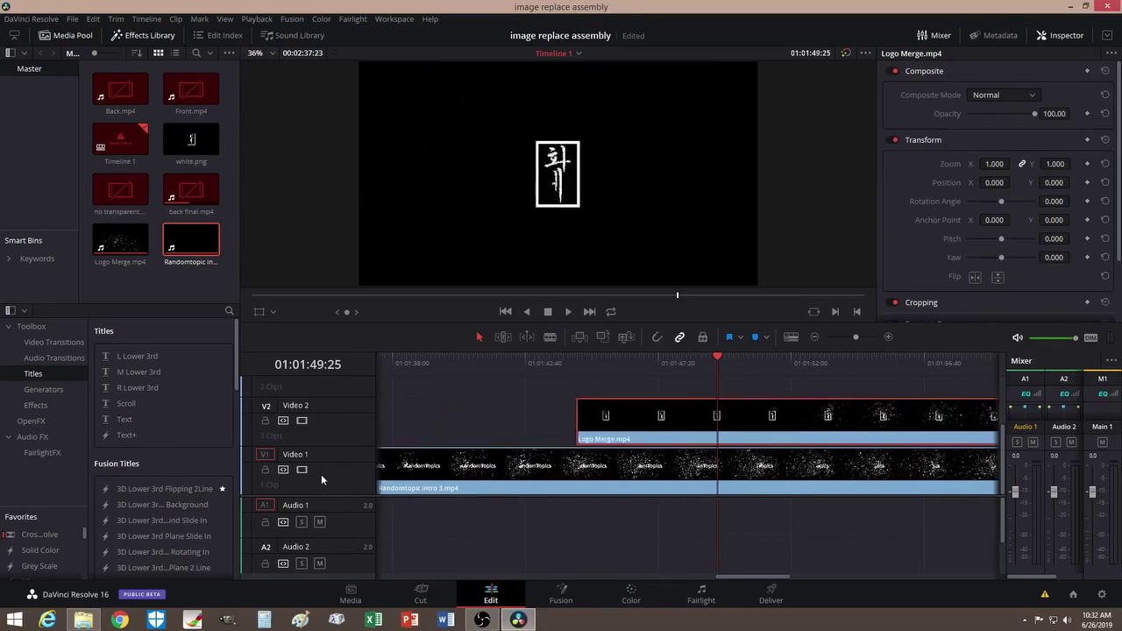
pyautogui.click(302, 421)
pyautogui.click(443, 362)
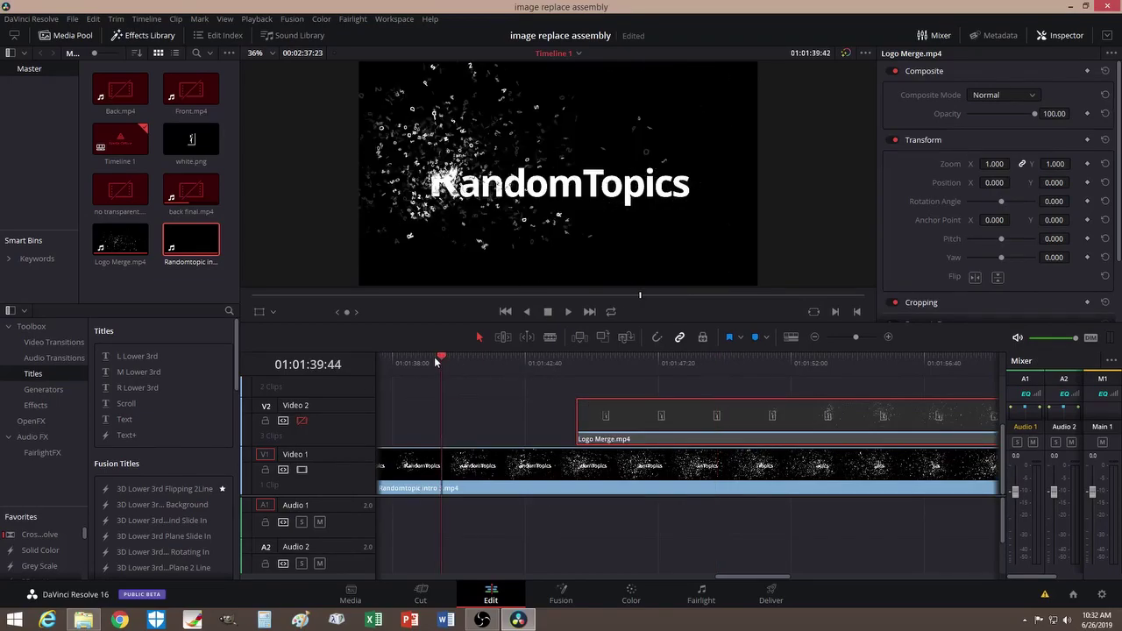
pyautogui.moveTo(436, 360); pyautogui.dragTo(587, 368)
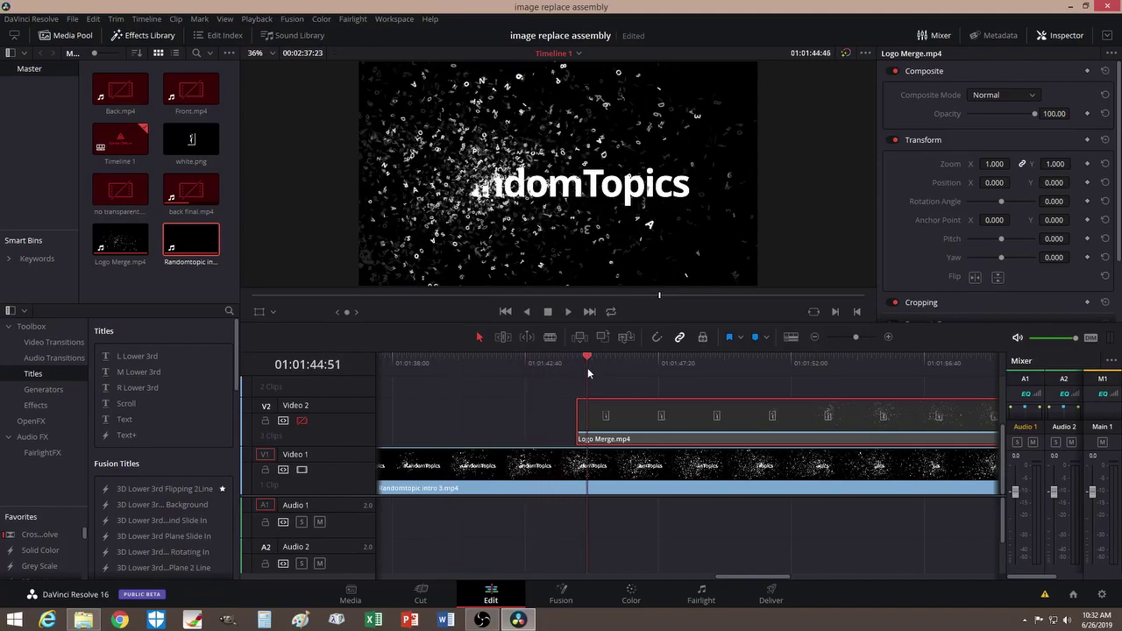
pyautogui.click(302, 421)
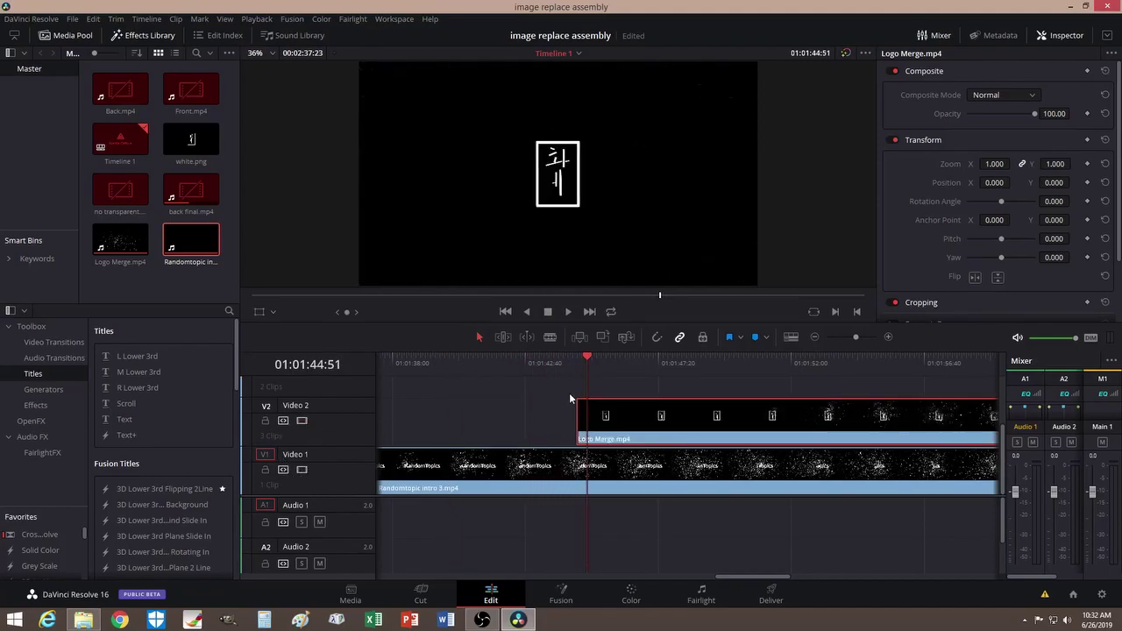
pyautogui.moveTo(594, 357); pyautogui.dragTo(745, 368)
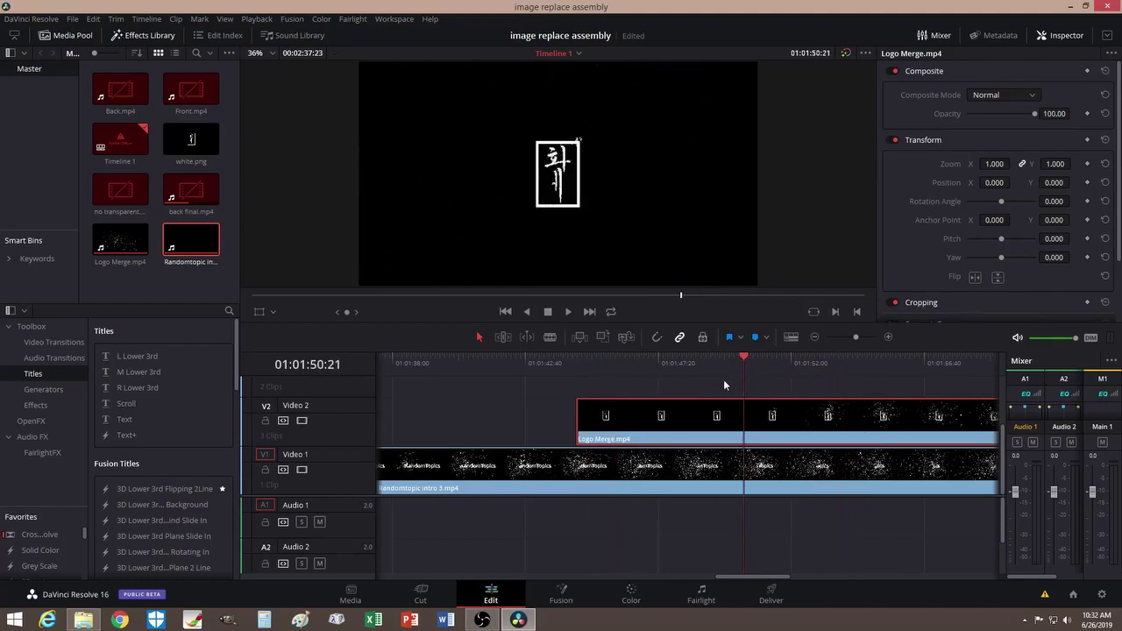
# Slide Logo Merge later on Video 2, then back under the playhead near 01:01:52:00.
pyautogui.moveTo(651, 429); pyautogui.dragTo(841, 426)
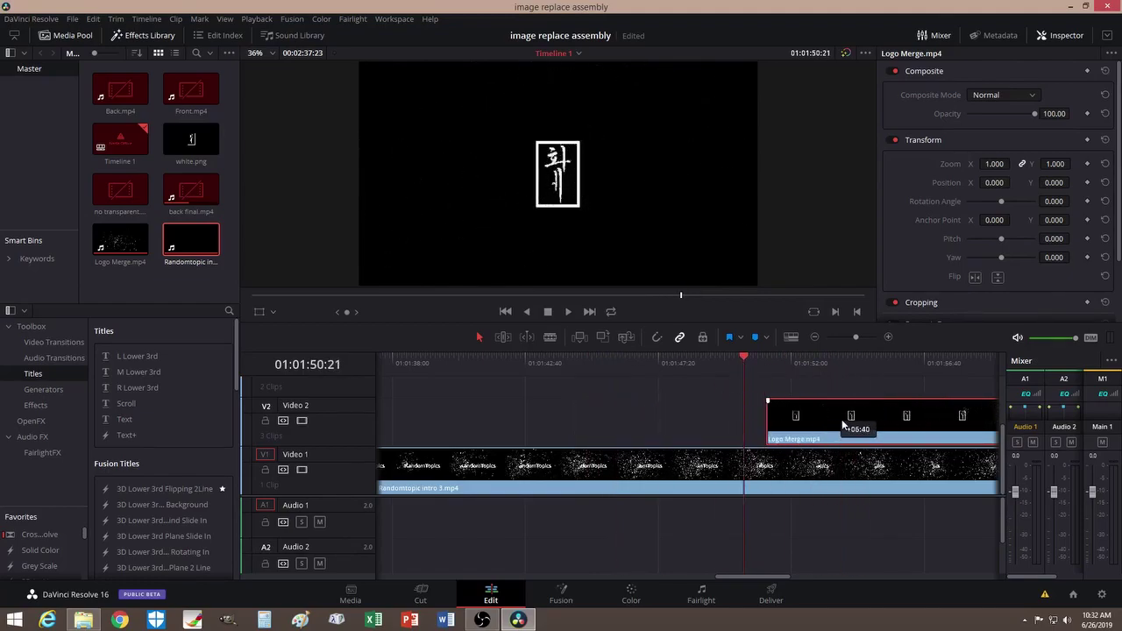
pyautogui.moveTo(529, 359); pyautogui.dragTo(661, 371)
pyautogui.moveTo(736, 571); pyautogui.dragTo(768, 571)
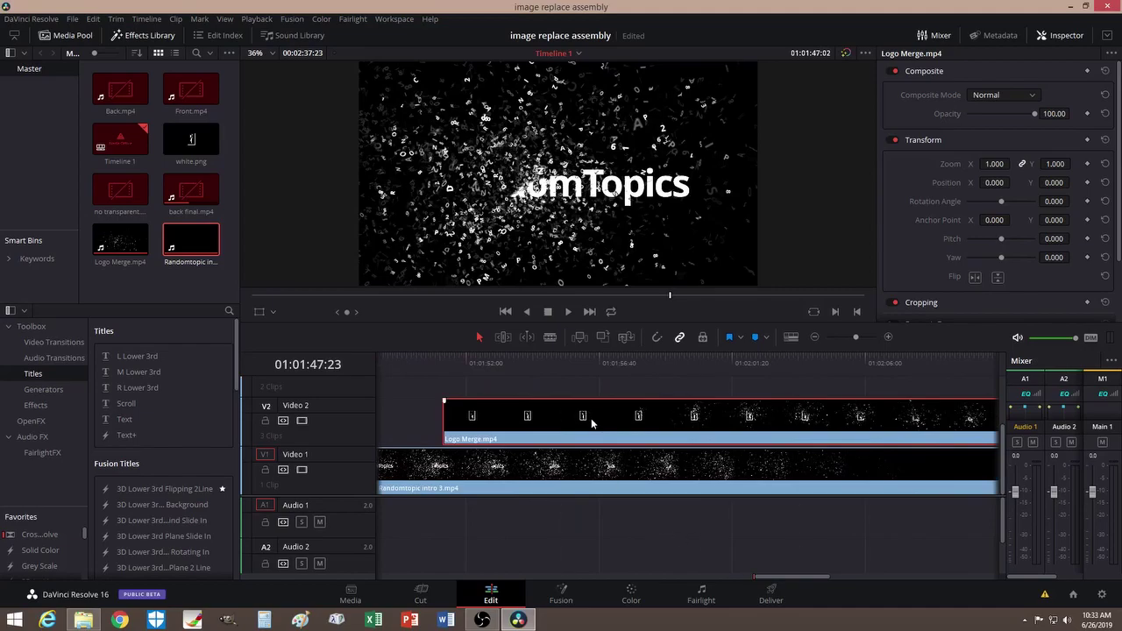
pyautogui.moveTo(591, 424); pyautogui.dragTo(850, 423)
pyautogui.click(468, 359)
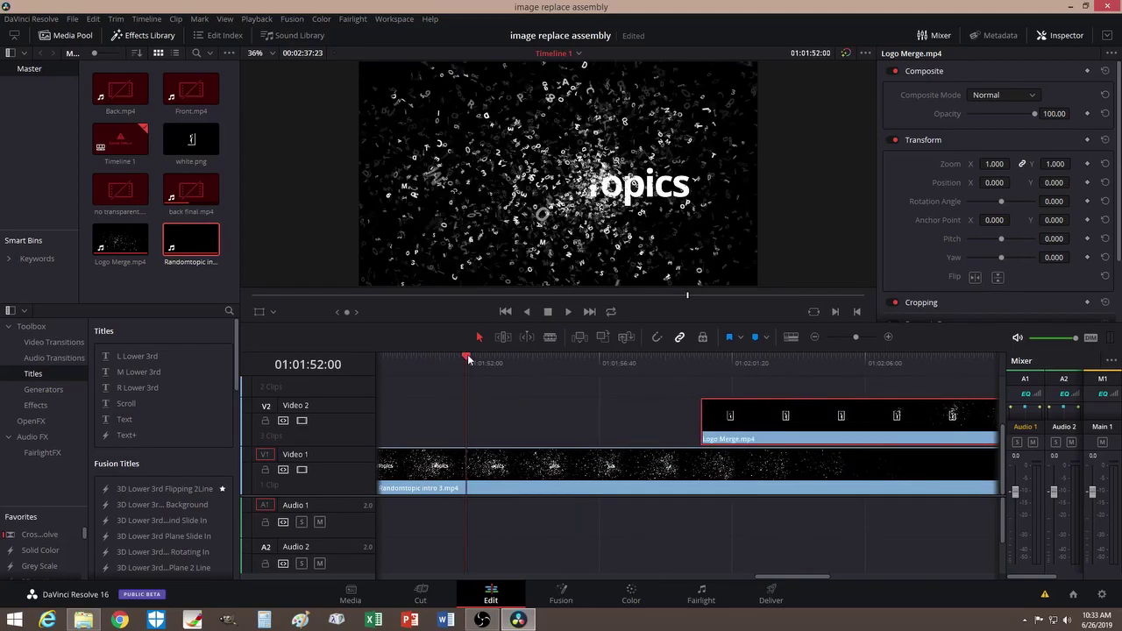
pyautogui.moveTo(468, 360); pyautogui.dragTo(586, 365)
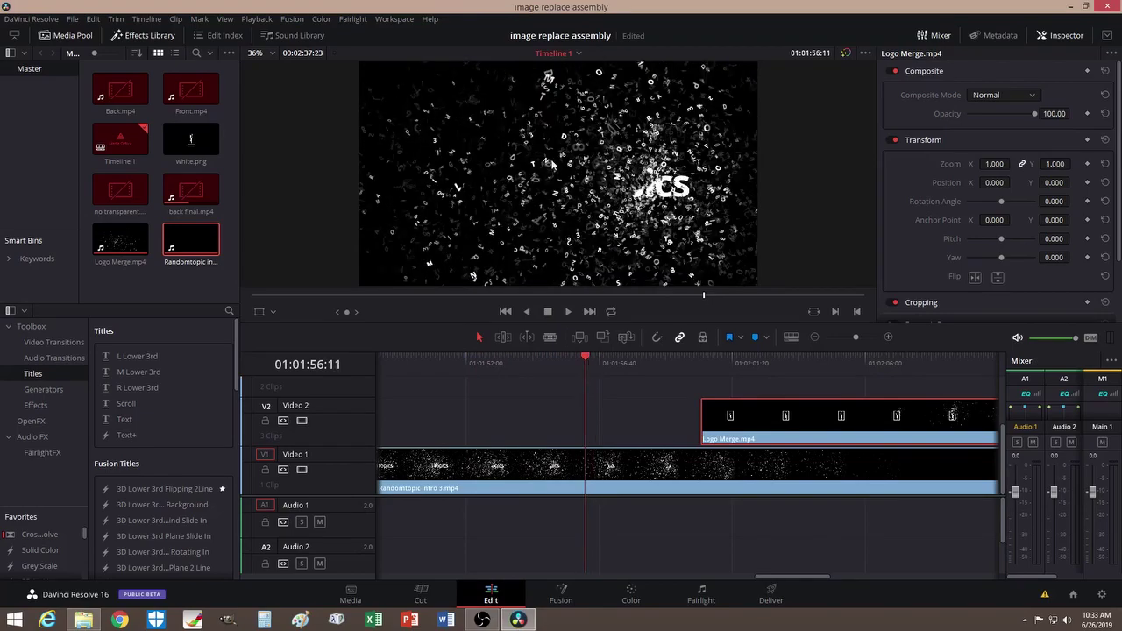
pyautogui.moveTo(787, 422); pyautogui.dragTo(547, 425)
pyautogui.rightClick(708, 414)
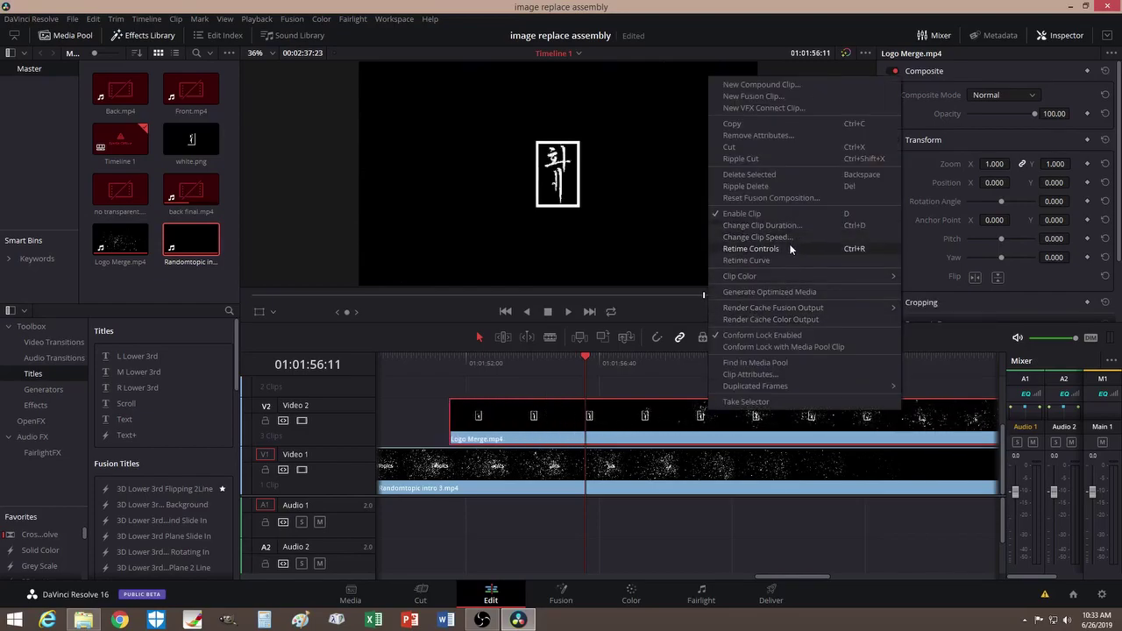
# Reverse the Logo Merge clip with Stretch to fit keyframes, then trim its start.
pyautogui.click(751, 249)
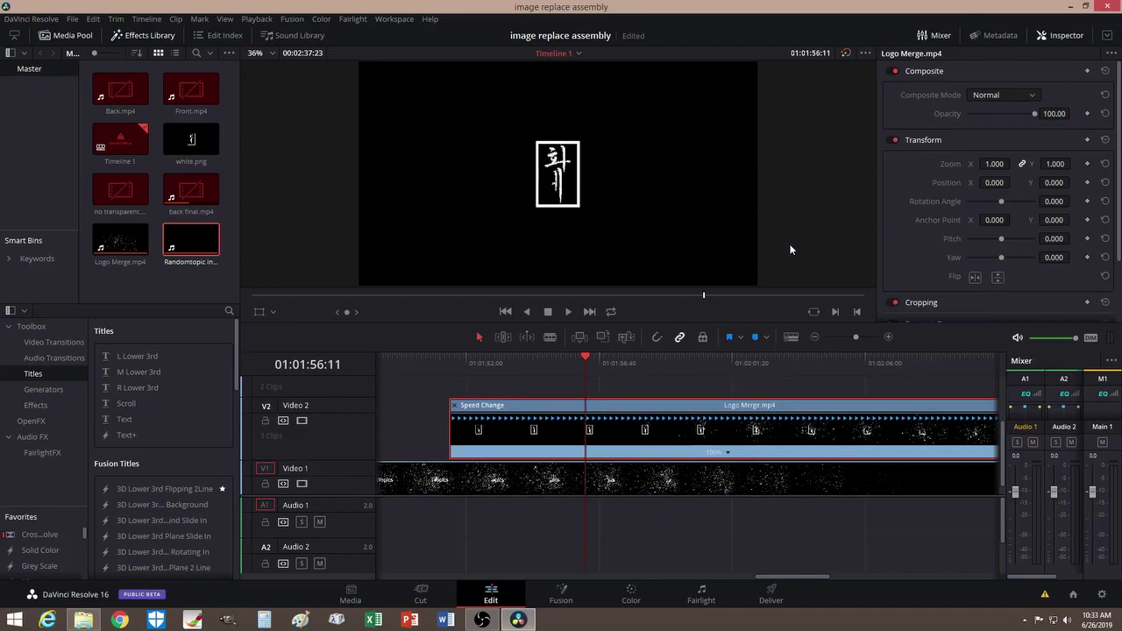
pyautogui.rightClick(727, 430)
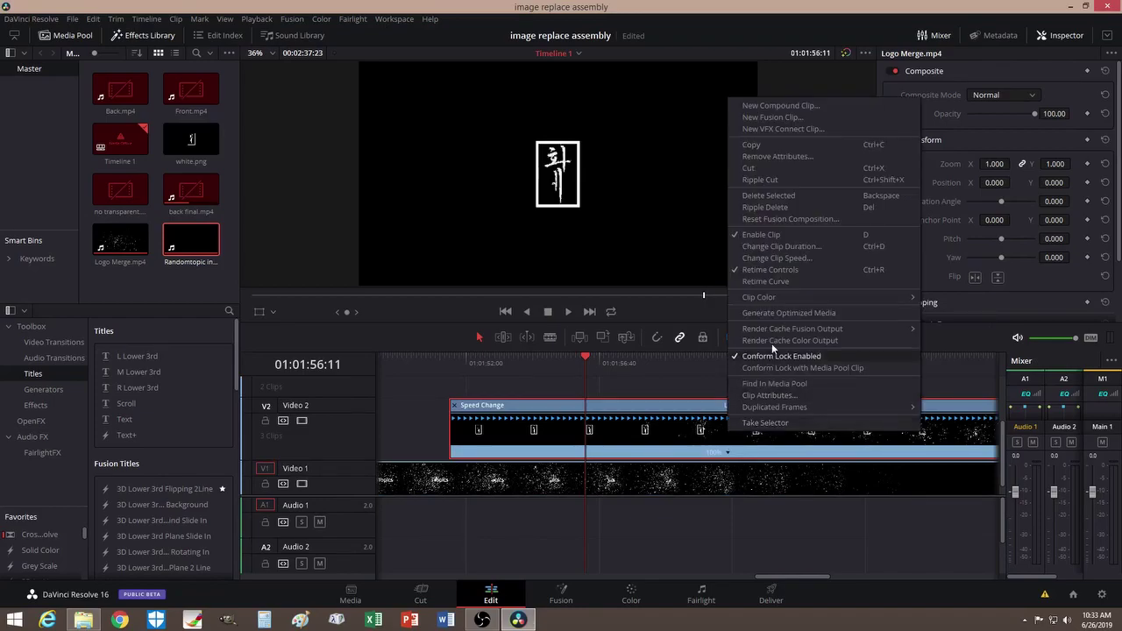
pyautogui.click(785, 266)
pyautogui.rightClick(712, 436)
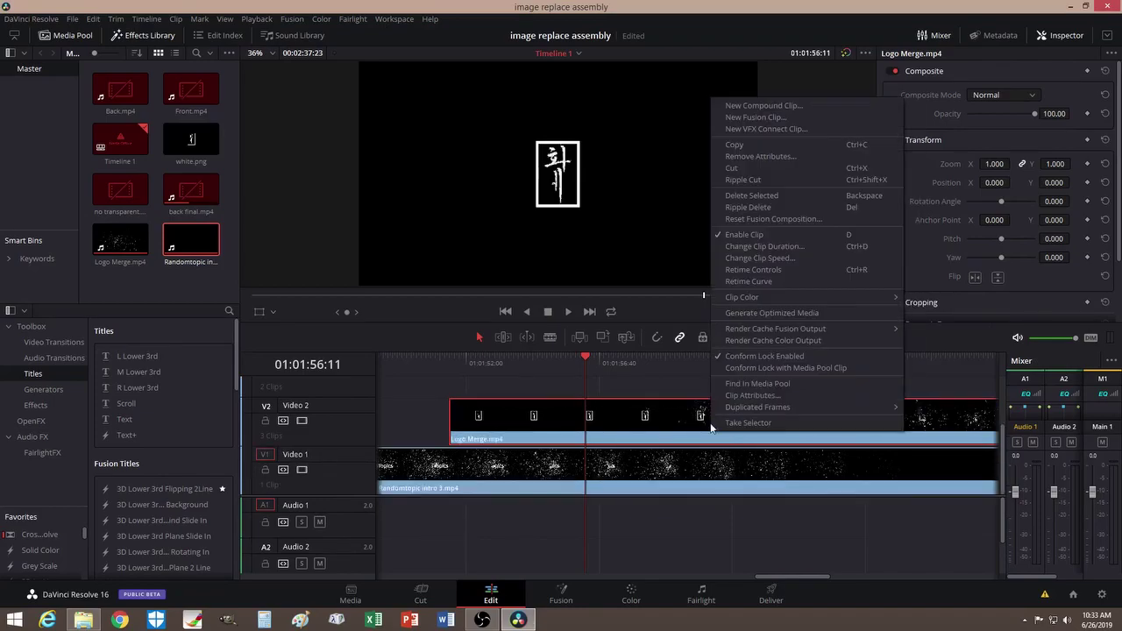
pyautogui.click(753, 258)
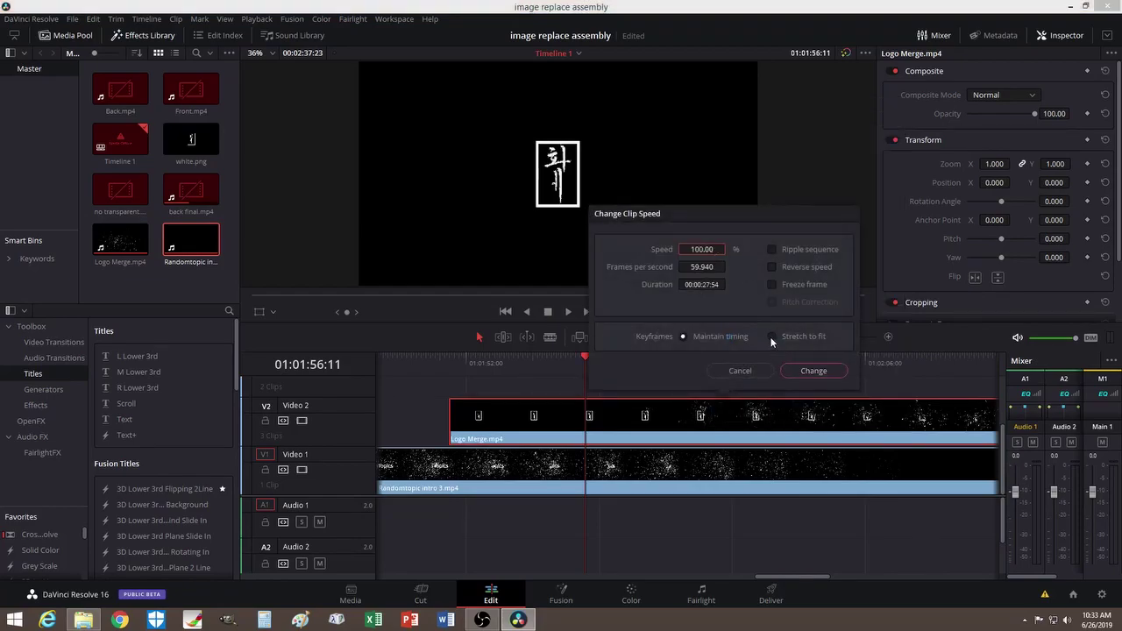
pyautogui.click(772, 337)
pyautogui.click(771, 267)
pyautogui.click(797, 371)
pyautogui.moveTo(587, 363); pyautogui.dragTo(561, 360)
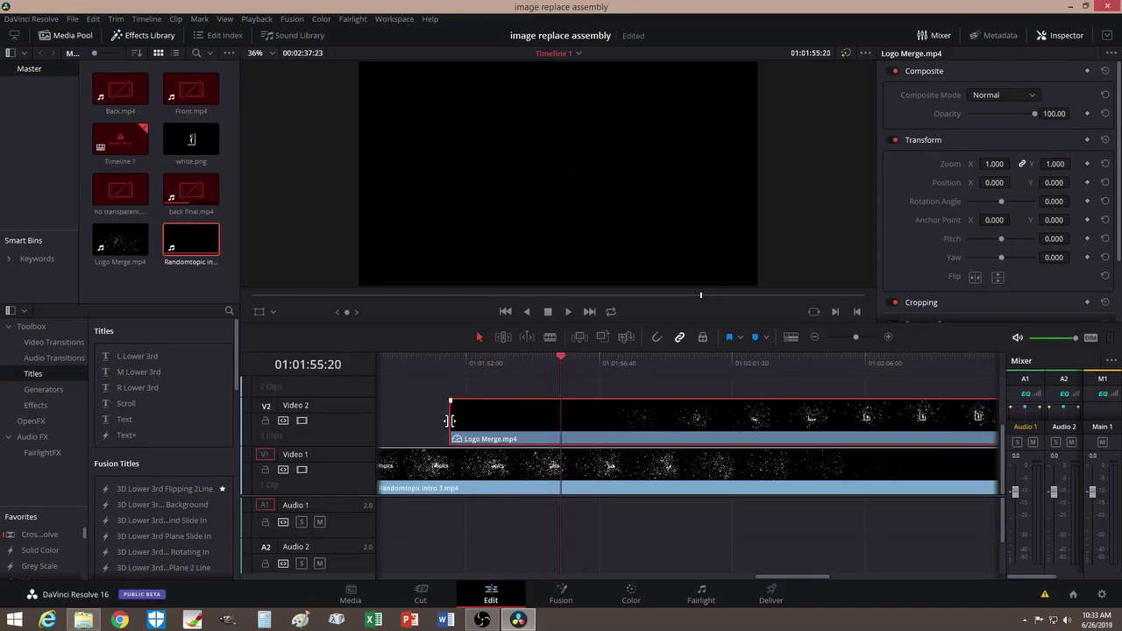
pyautogui.moveTo(445, 421); pyautogui.dragTo(562, 416)
# Fine-tune Logo Merge's position on Video 2 while previewing around 01:01:55:54.
pyautogui.moveTo(452, 357); pyautogui.dragTo(534, 365)
pyautogui.moveTo(626, 420); pyautogui.dragTo(691, 423)
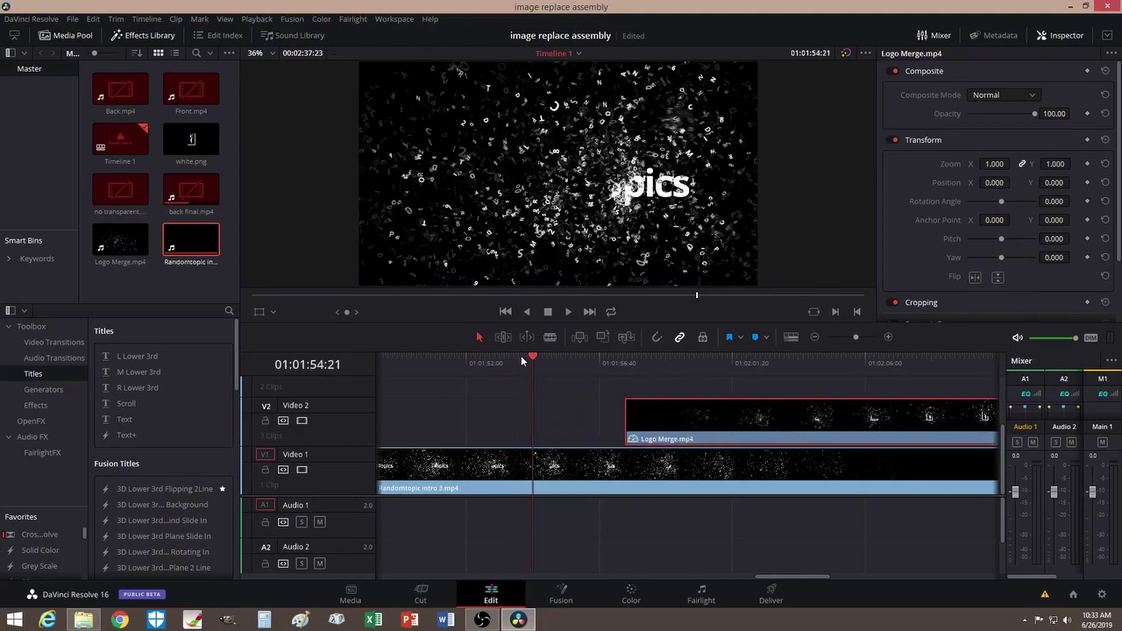
pyautogui.moveTo(532, 360); pyautogui.dragTo(579, 364)
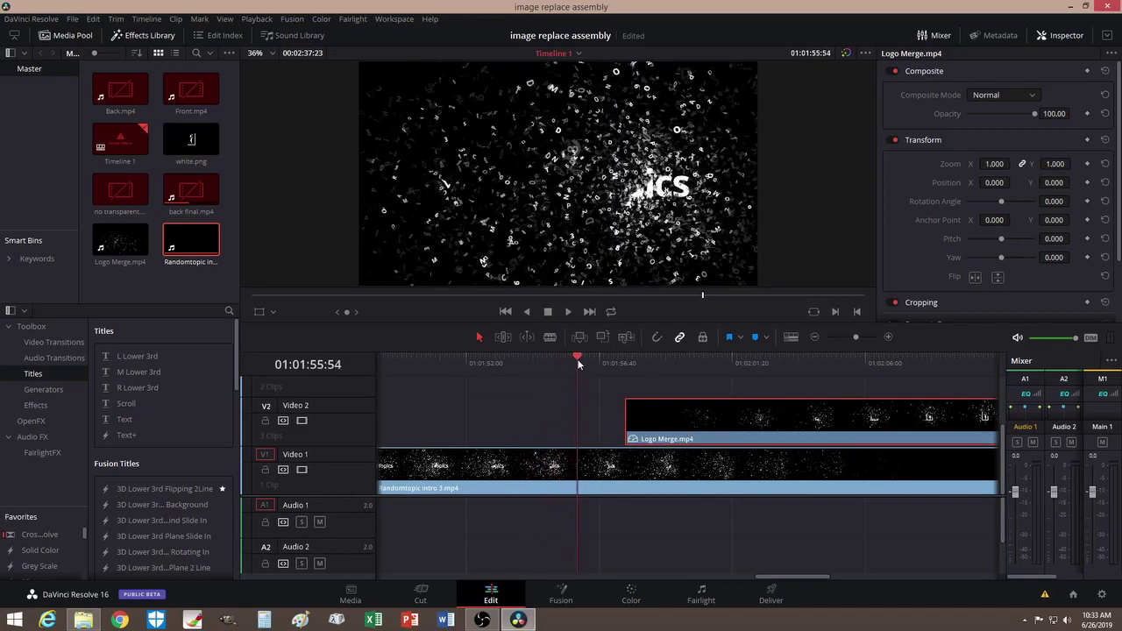
pyautogui.moveTo(758, 428); pyautogui.dragTo(634, 416)
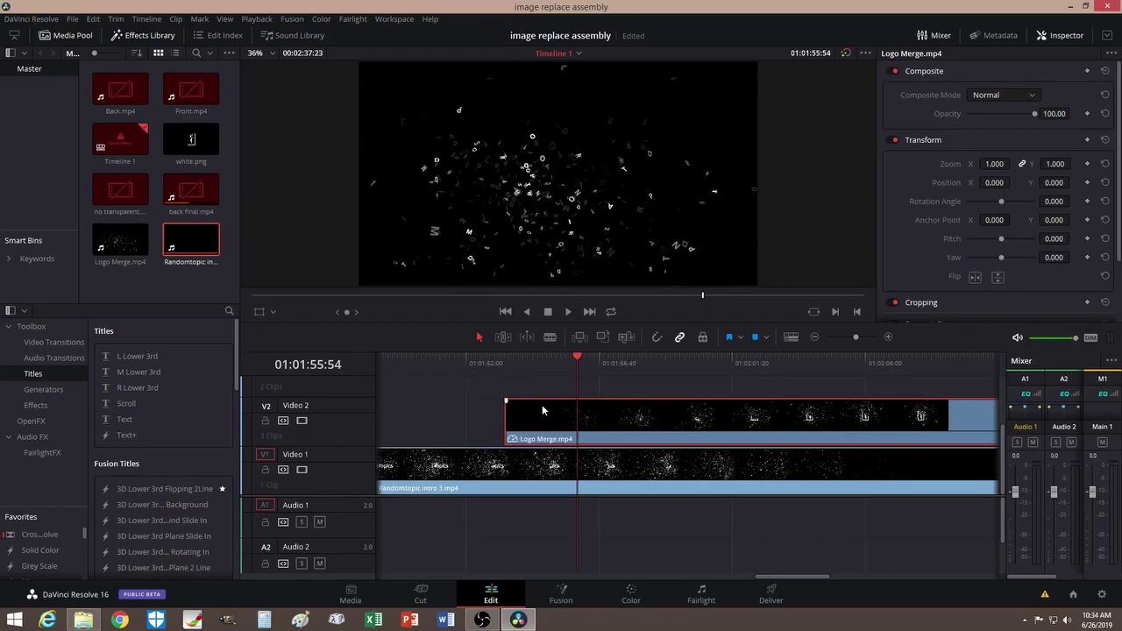
pyautogui.rightClick(659, 420)
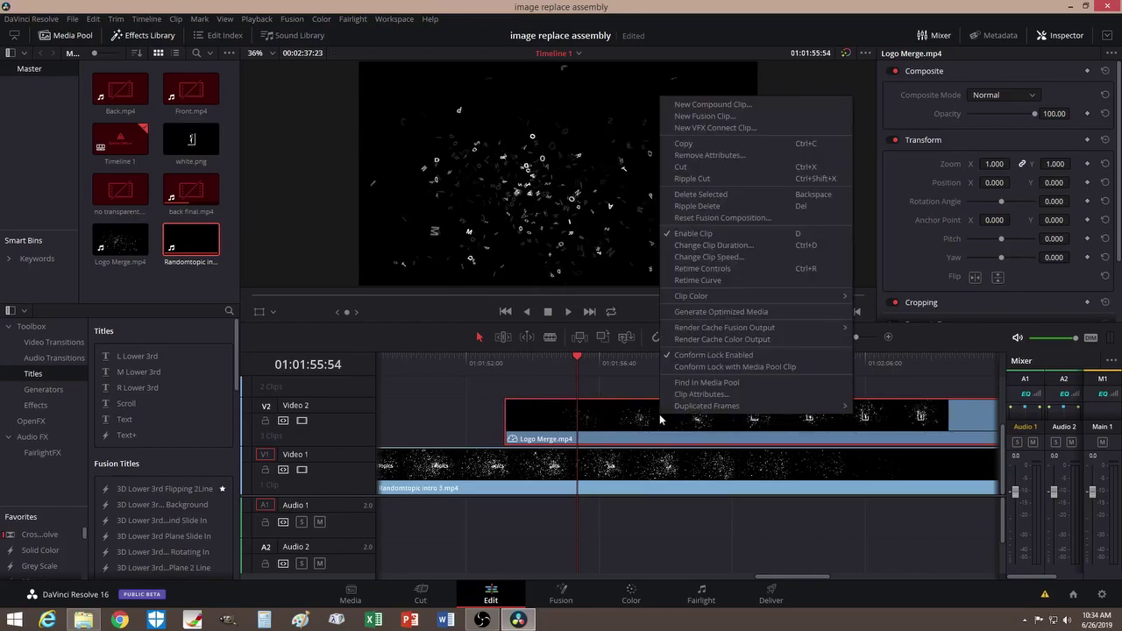
pyautogui.click(629, 421)
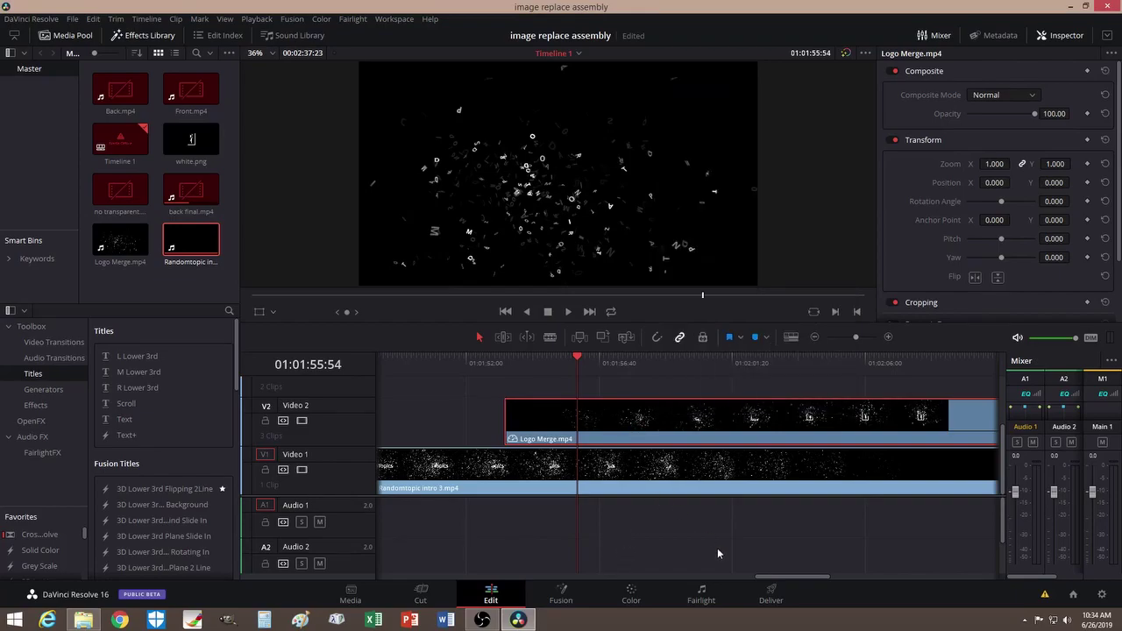
pyautogui.moveTo(769, 574)
pyautogui.mouseDown()
pyautogui.moveTo(835, 573)
pyautogui.moveTo(722, 565)
pyautogui.moveTo(776, 565)
pyautogui.mouseUp()
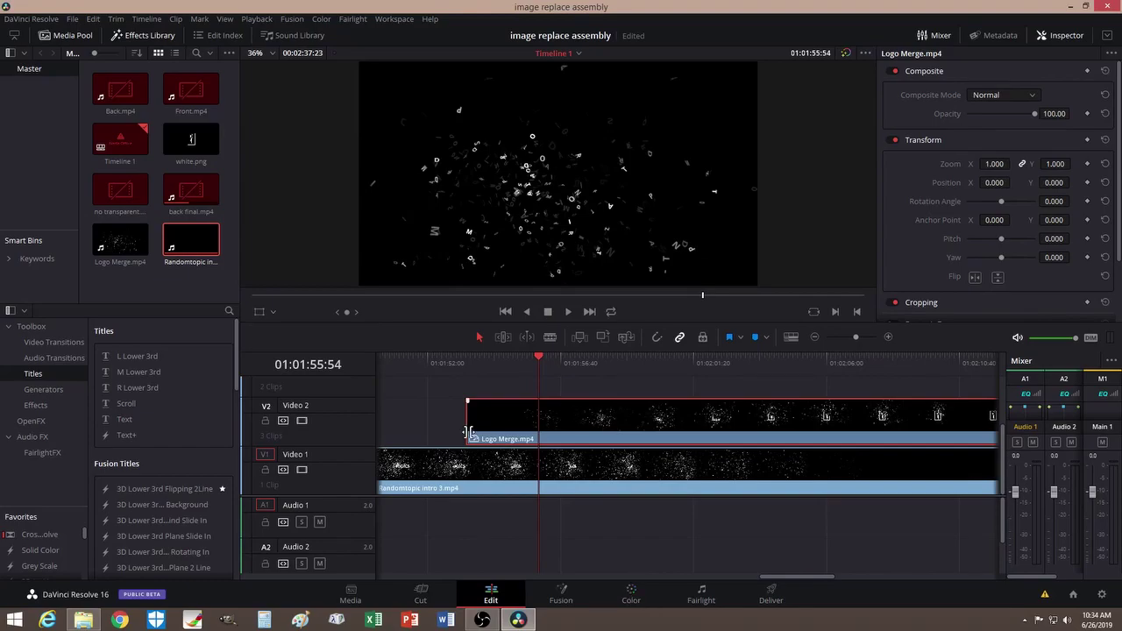
pyautogui.click(635, 602)
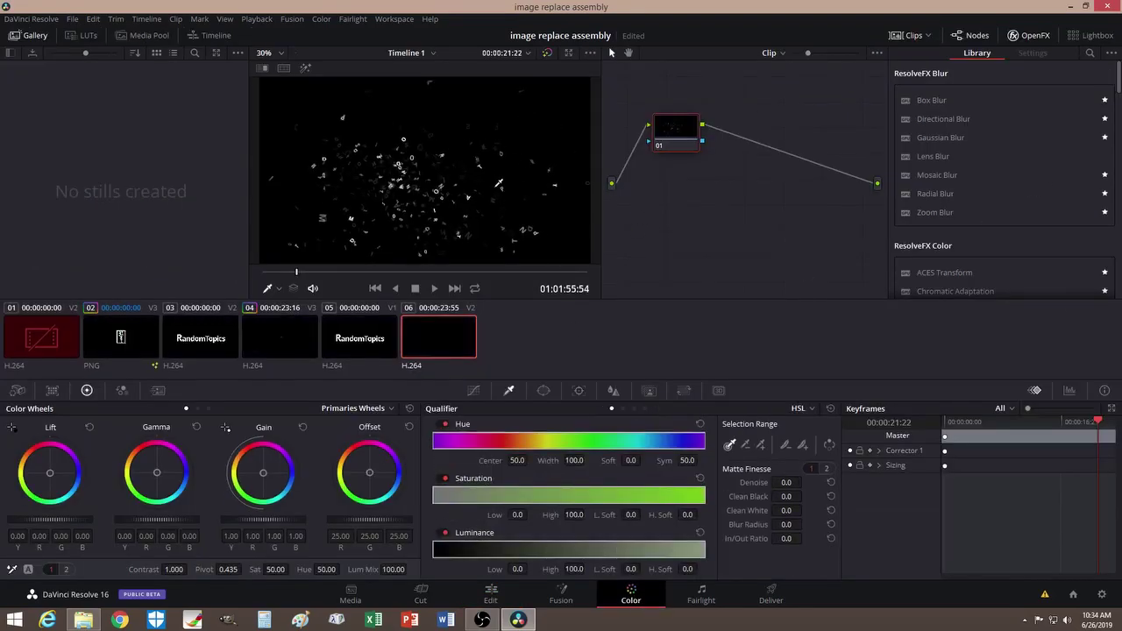
# Add an alpha output and key Logo Merge's black with an inverted luminance qualifier (45.1–55.1).
pyautogui.rightClick(750, 194)
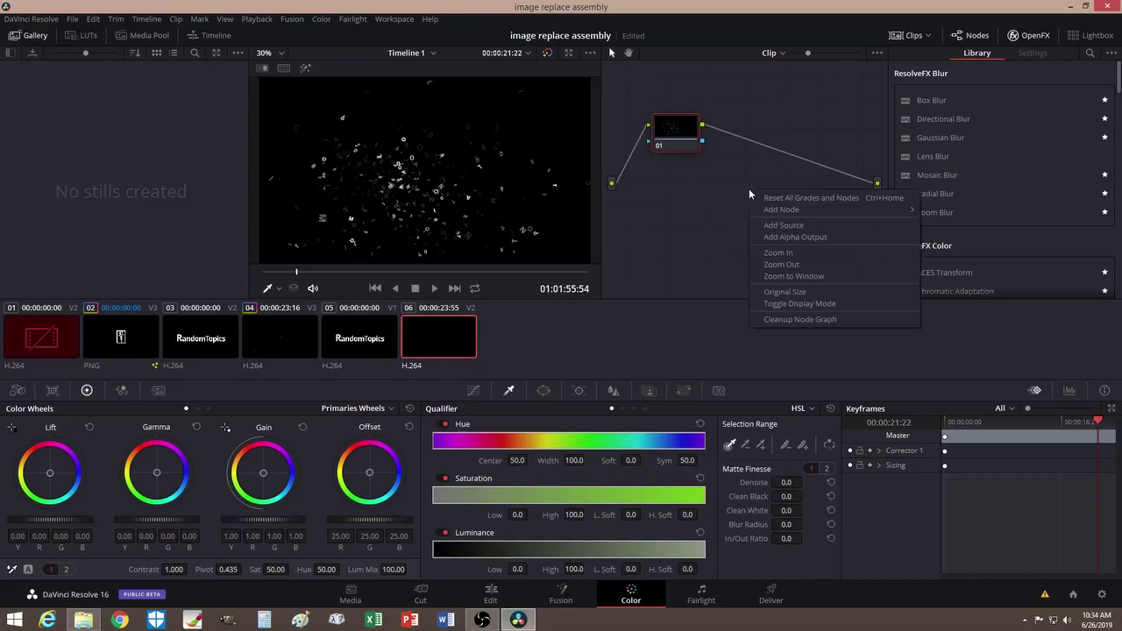
pyautogui.click(798, 237)
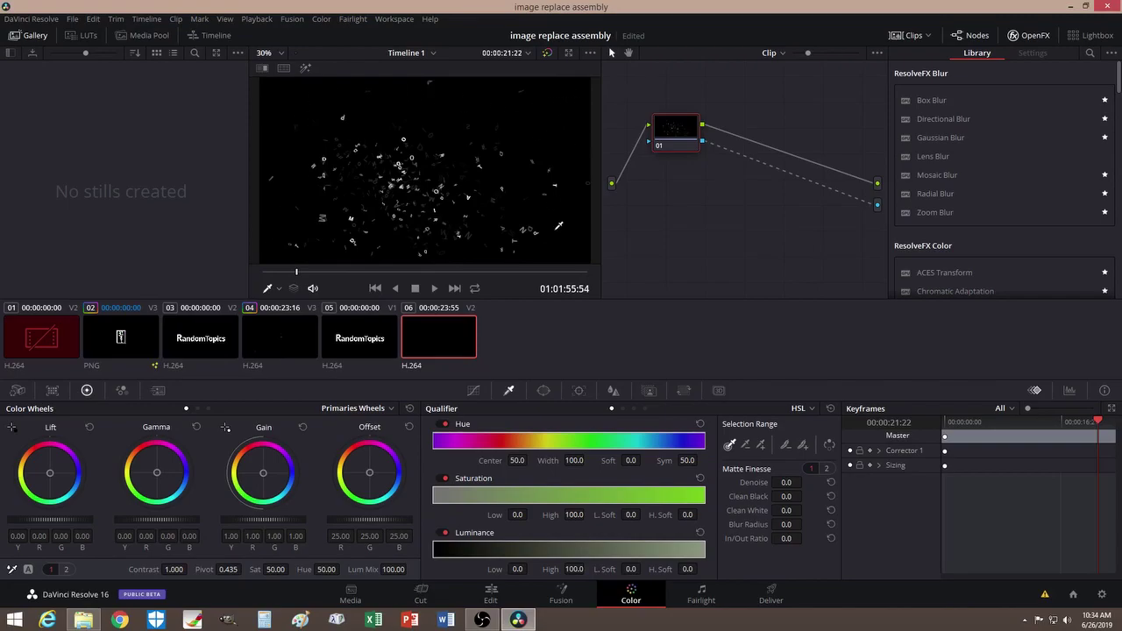
pyautogui.click(571, 104)
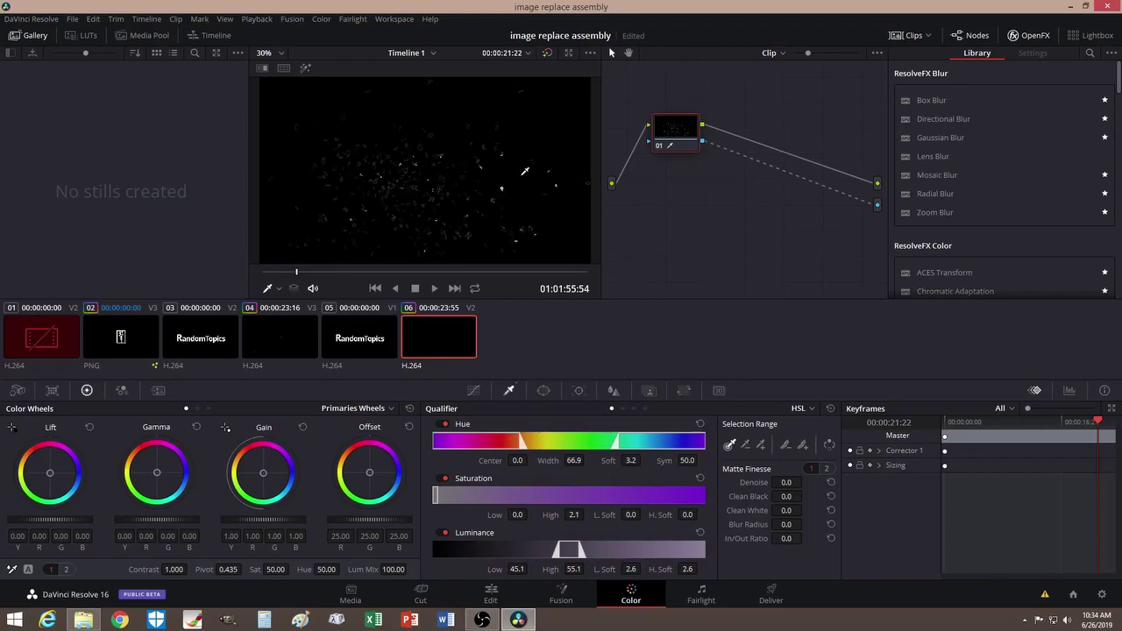
pyautogui.click(829, 445)
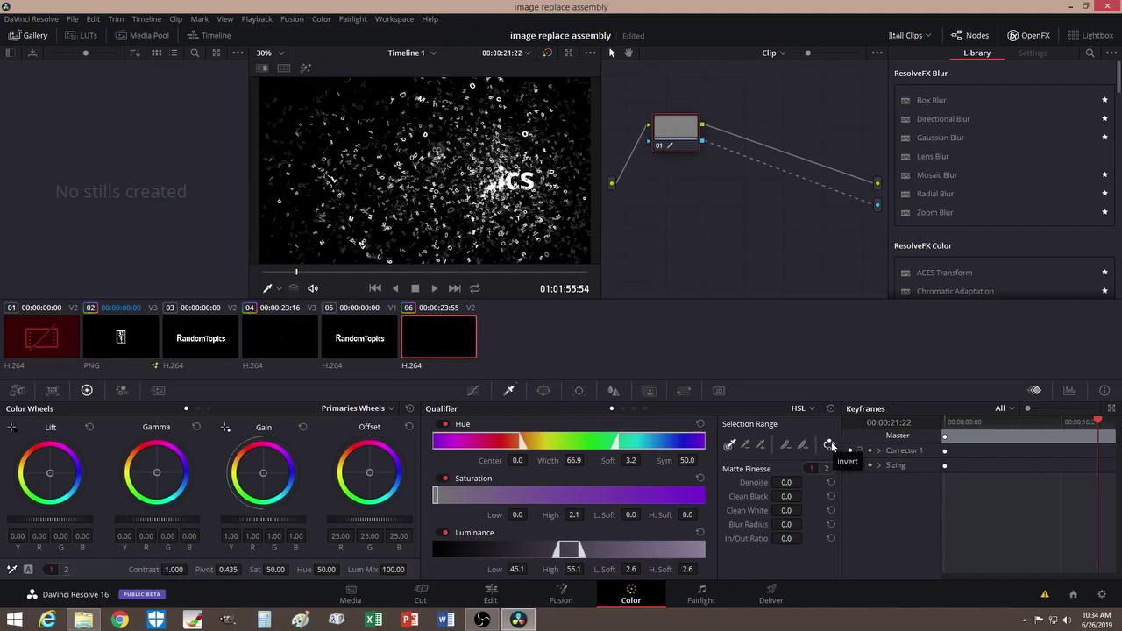
pyautogui.click(492, 600)
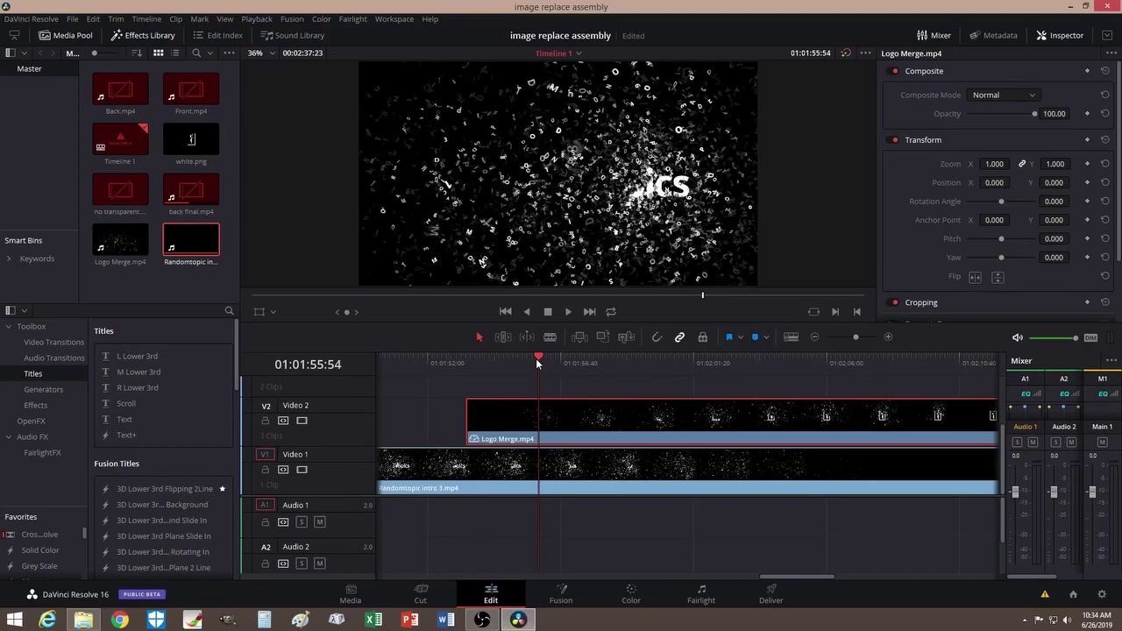
# Scrub forward through the timeline to preview the Logo Merge logo adding over the Randomtopic intro.
pyautogui.moveTo(536, 357); pyautogui.dragTo(763, 371)
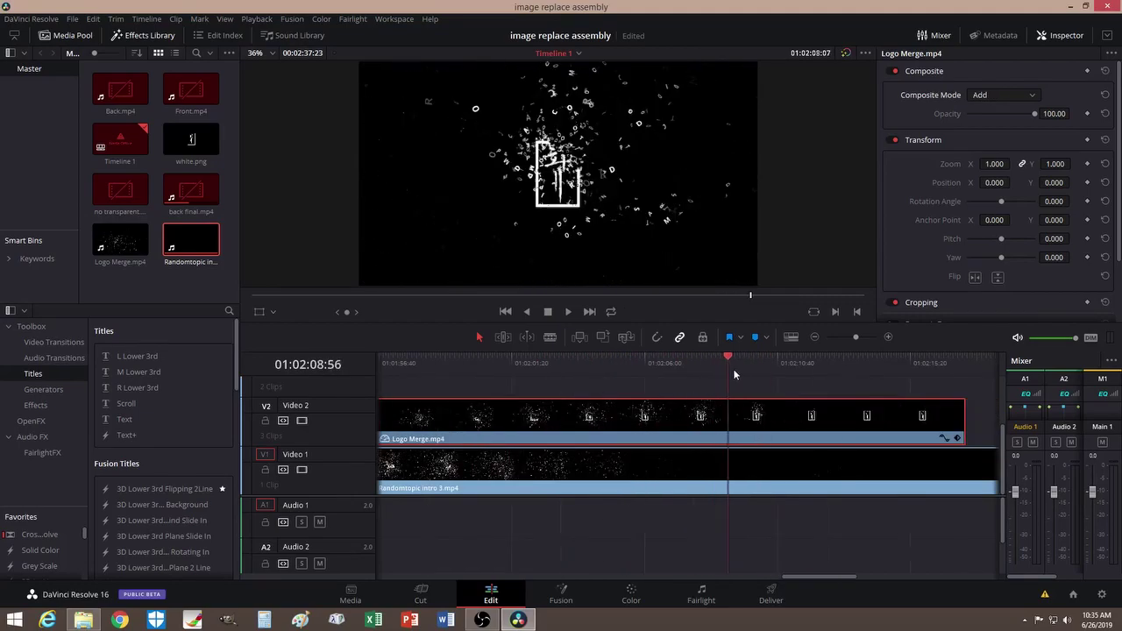
pyautogui.moveTo(735, 374); pyautogui.dragTo(819, 372)
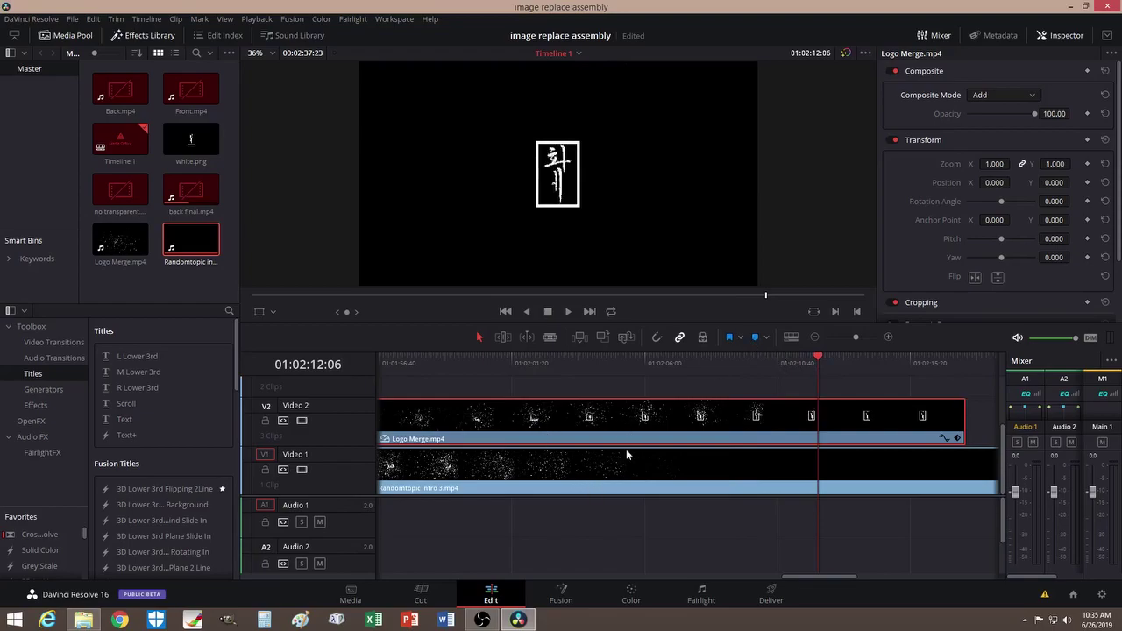
pyautogui.moveTo(813, 576); pyautogui.dragTo(784, 577)
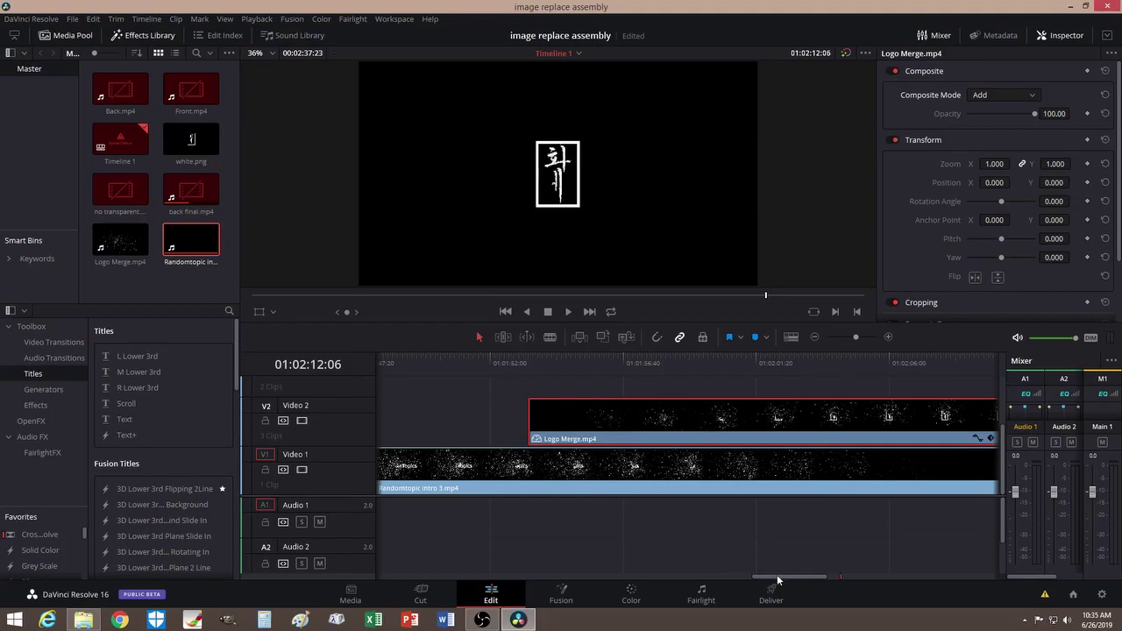
pyautogui.moveTo(774, 578); pyautogui.dragTo(794, 575)
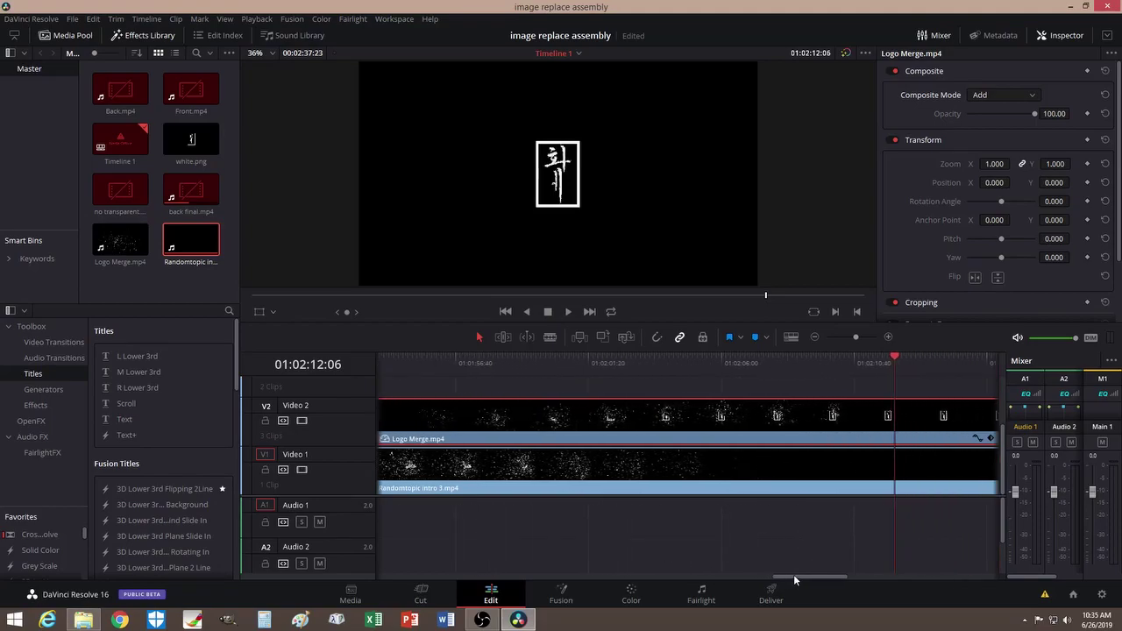